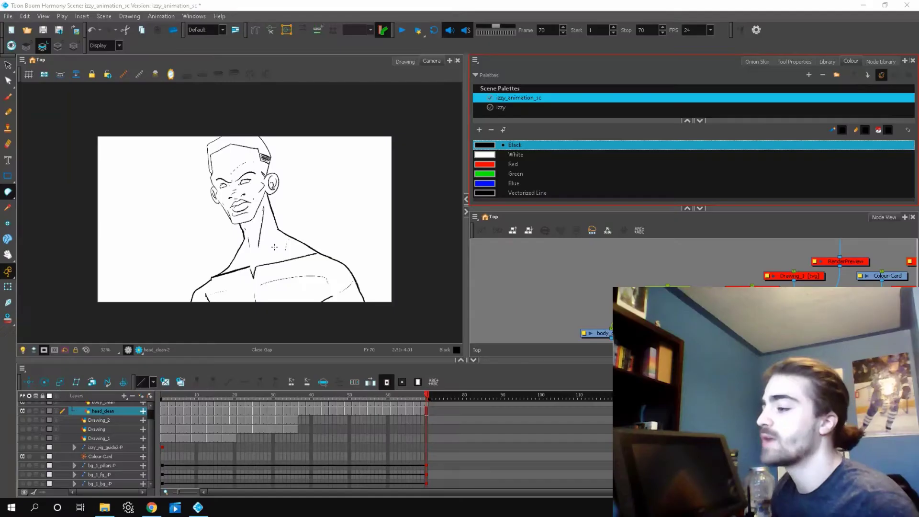
# Zoom out the Camera view and play the character animation, stopping at frame 42.
pyautogui.scroll(-1, 279, 277)
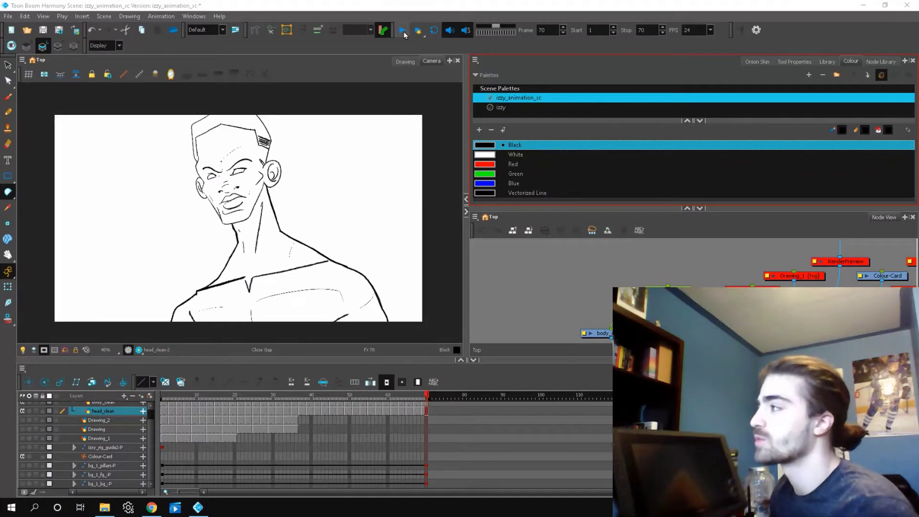
pyautogui.click(402, 31)
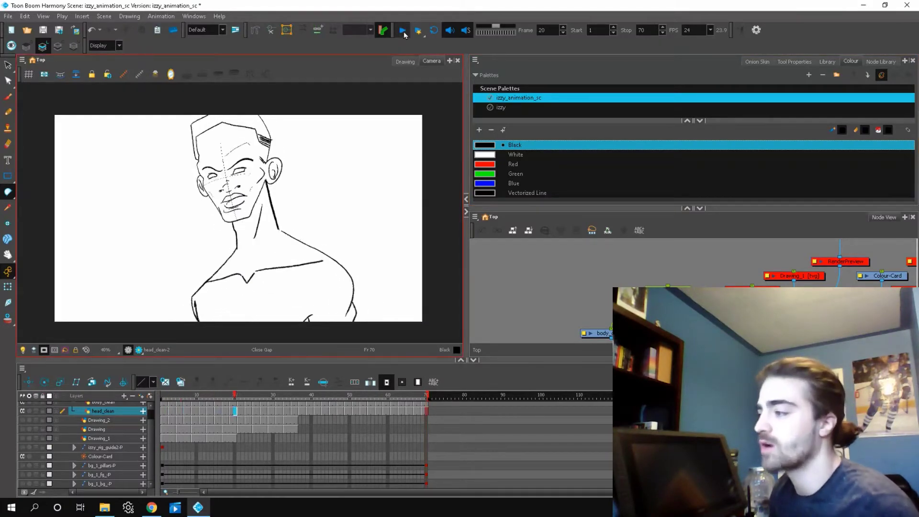
pyautogui.click(402, 31)
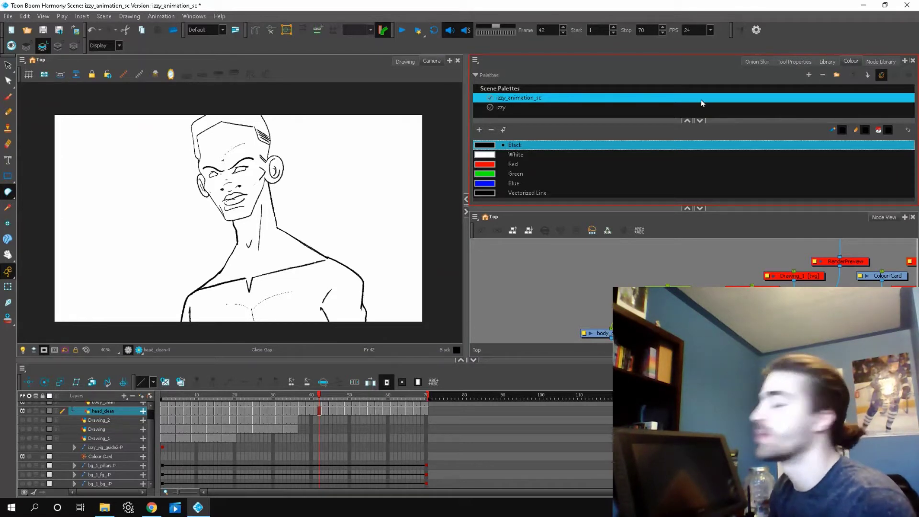
# Show the Colour view and enlarge the scene palette list area.
pyautogui.click(194, 17)
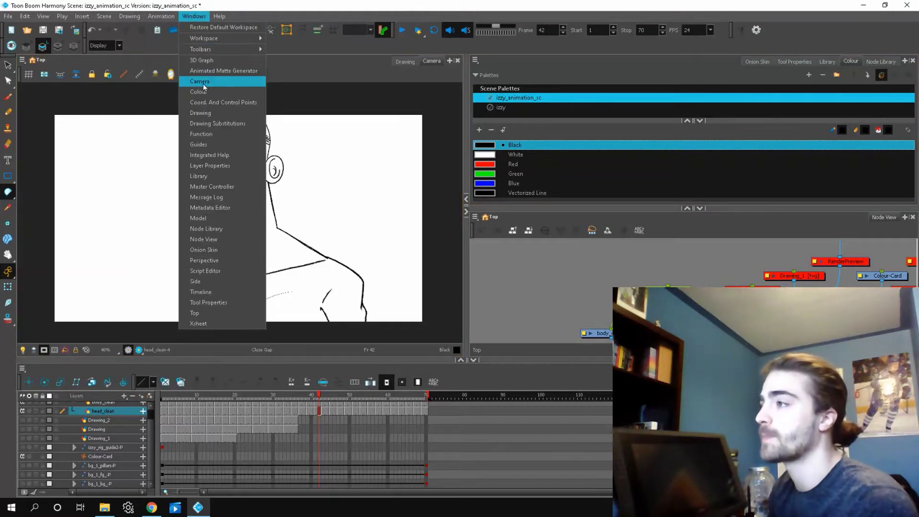
pyautogui.click(200, 93)
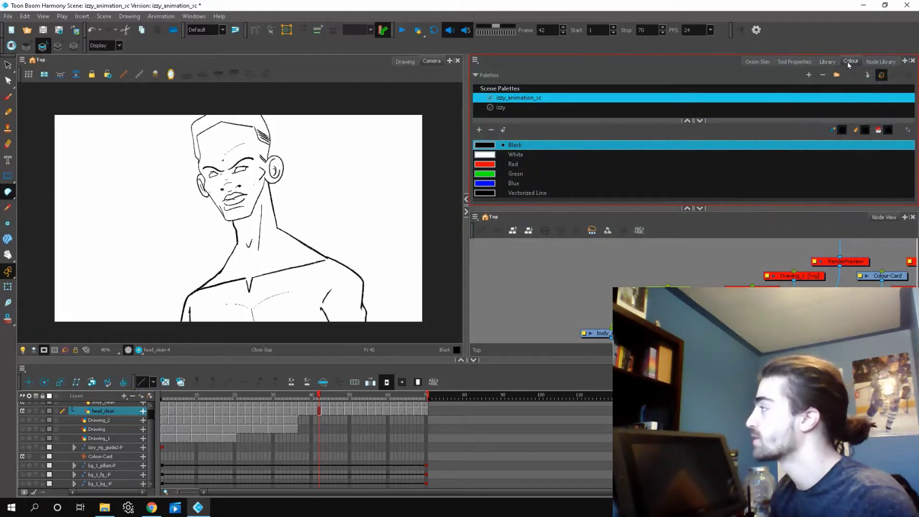
pyautogui.moveTo(697, 120); pyautogui.dragTo(700, 134)
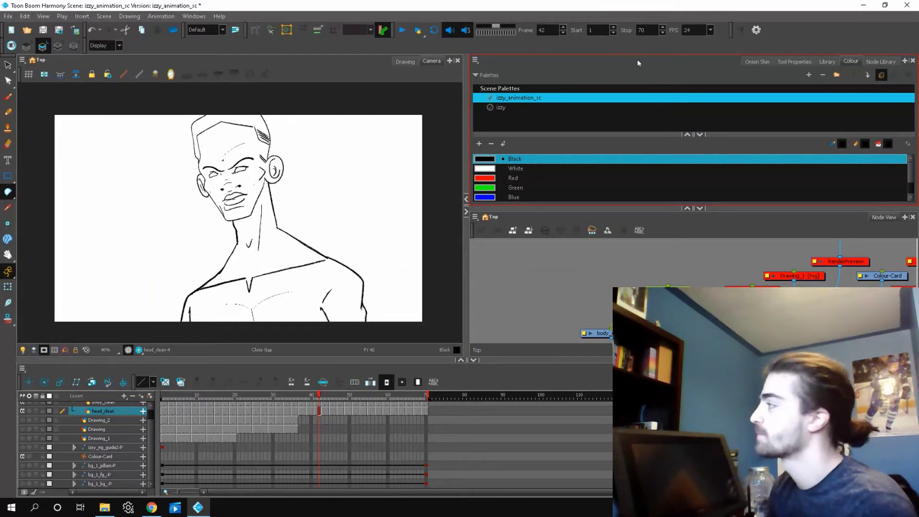
# Create a new scene palette named 'fightercharacter'.
pyautogui.click(808, 76)
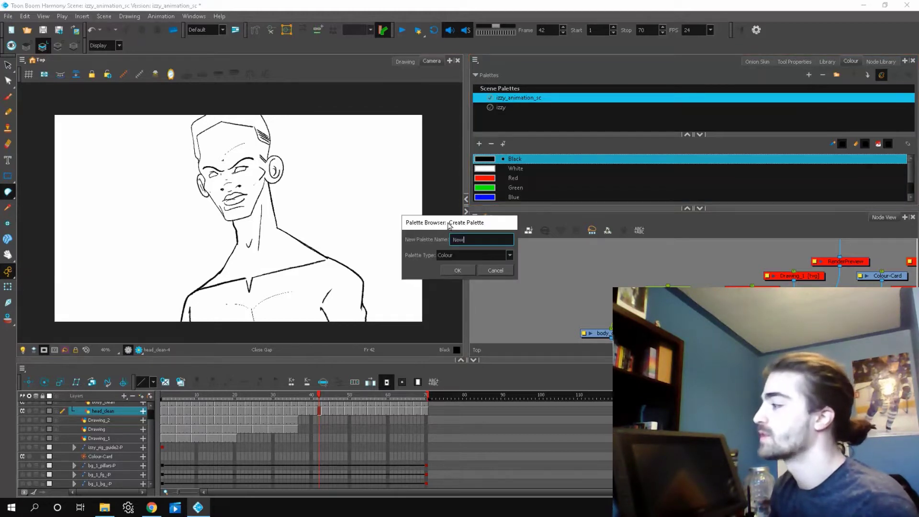
pyautogui.moveTo(449, 225); pyautogui.dragTo(416, 201)
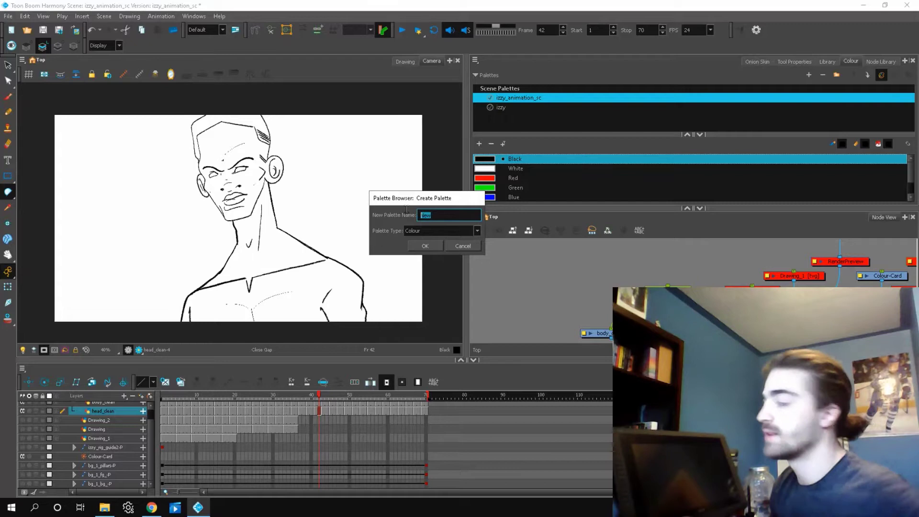
pyautogui.write('fighter')
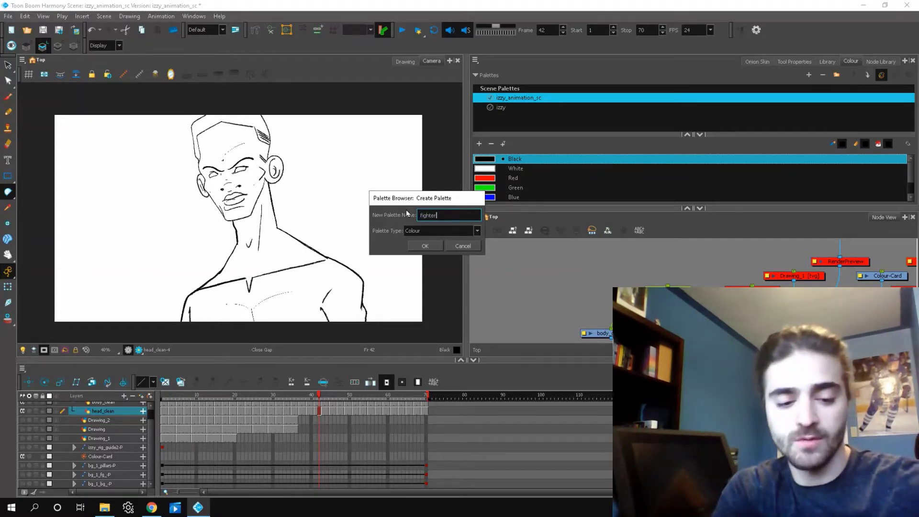
pyautogui.write('character')
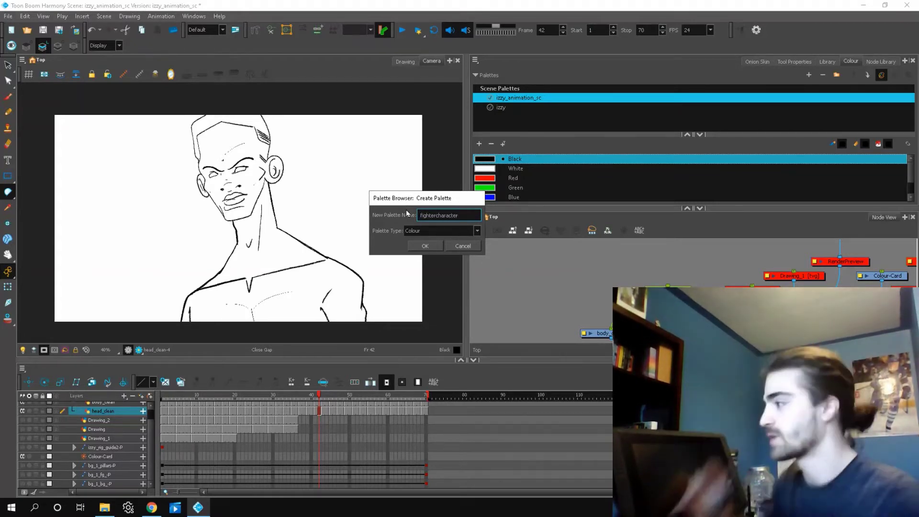
pyautogui.click(425, 246)
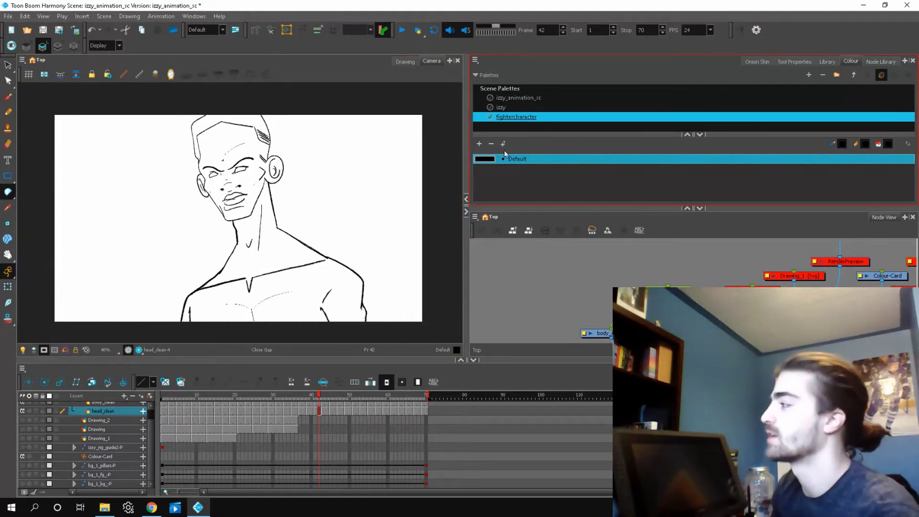
# Rename the palette's Default swatch to 'skin' and save the scene.
pyautogui.doubleClick(512, 160)
pyautogui.write('skinn')
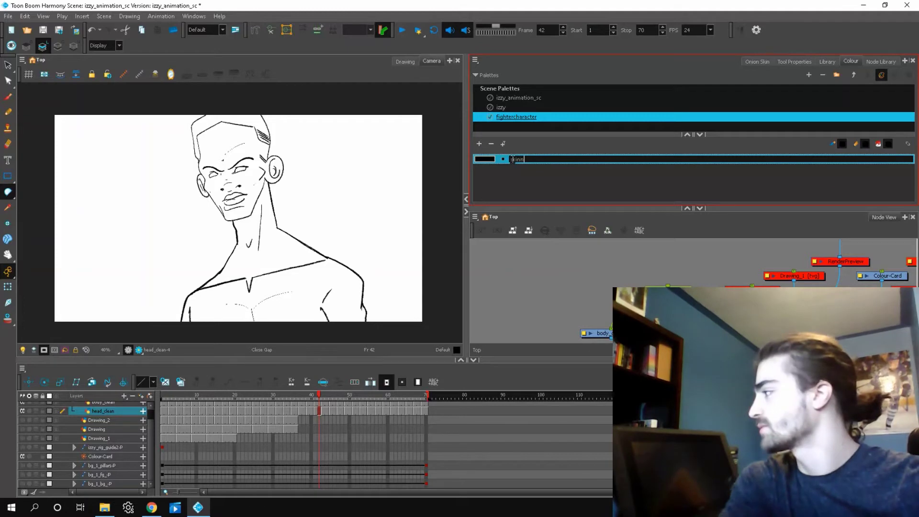
pyautogui.press('BackSpace')
pyautogui.press('Return')
pyautogui.hotkey('ctrl', 's')
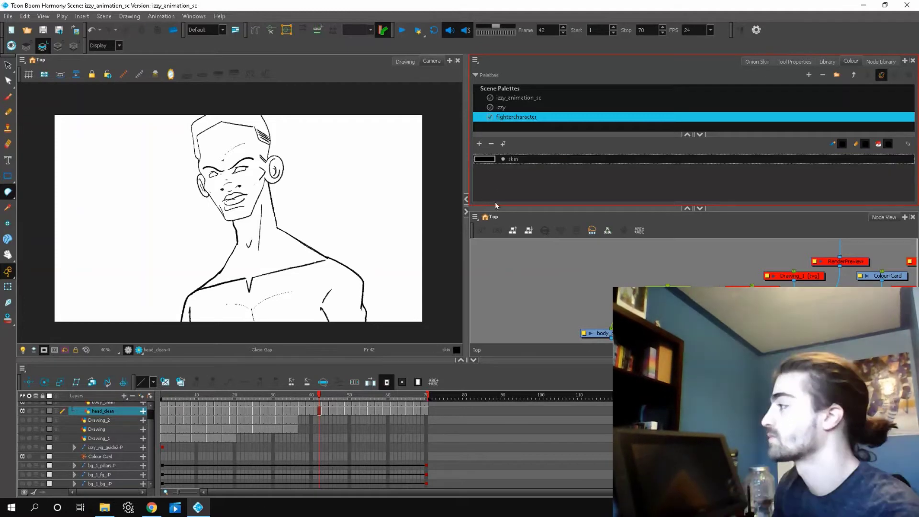
# Set the skin swatch to a dark reddish brown, RGB 61, 31, 28.
pyautogui.doubleClick(484, 160)
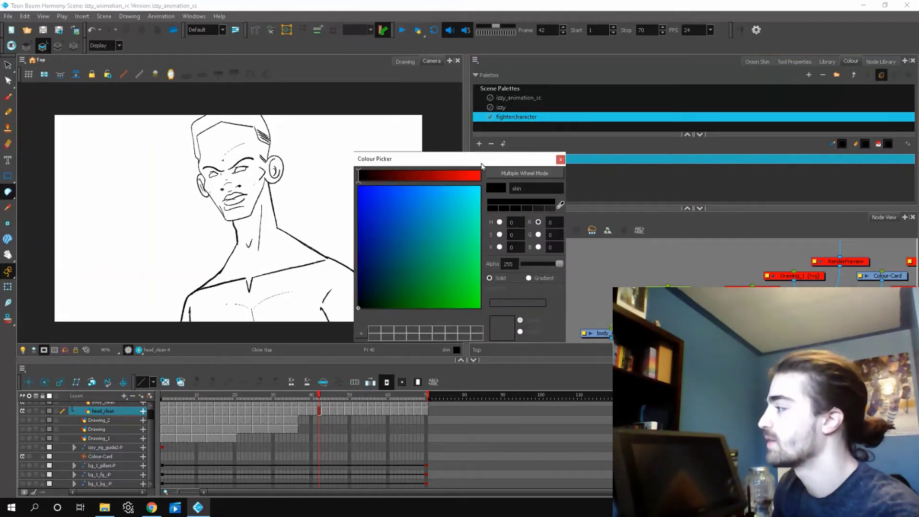
pyautogui.moveTo(488, 158); pyautogui.dragTo(544, 153)
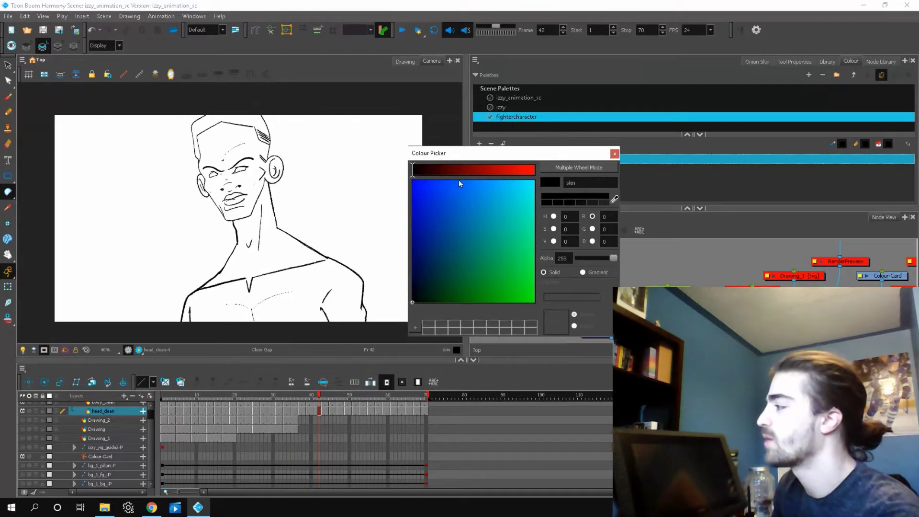
pyautogui.moveTo(460, 170); pyautogui.dragTo(474, 170)
pyautogui.moveTo(505, 213); pyautogui.dragTo(438, 283)
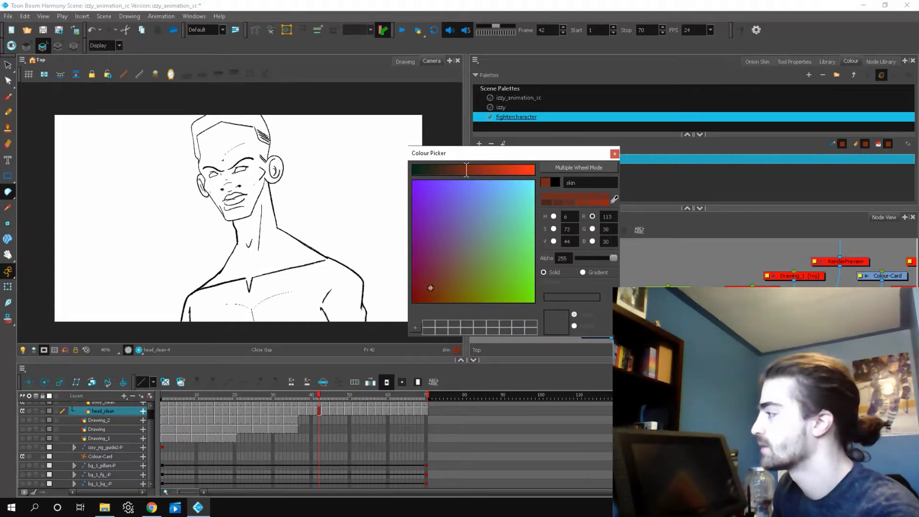
pyautogui.click(559, 203)
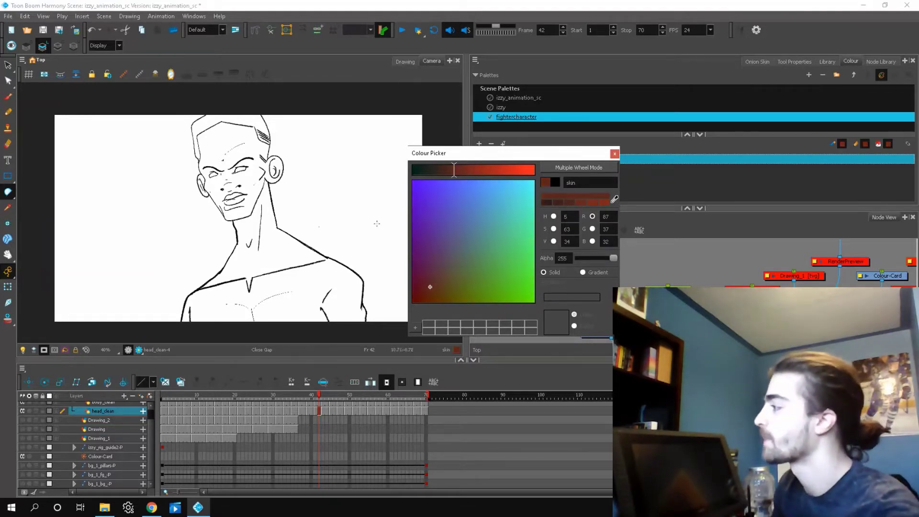
pyautogui.click(557, 203)
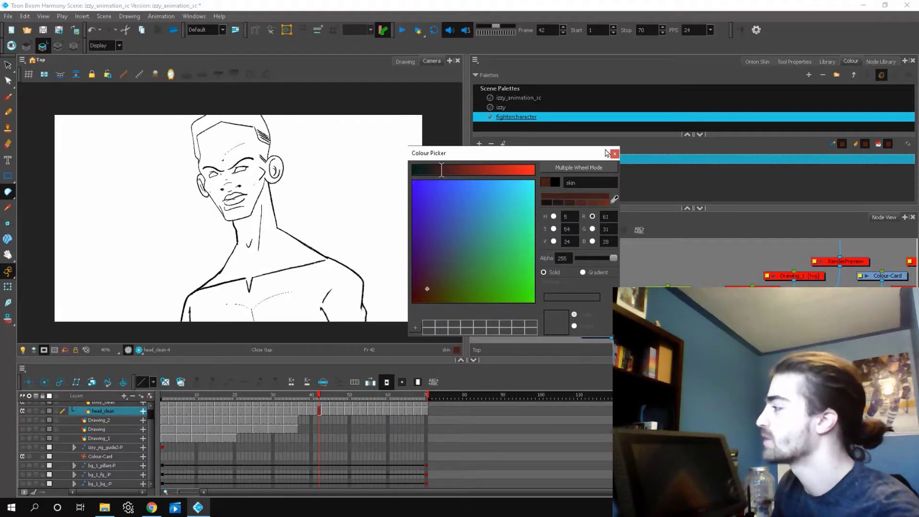
pyautogui.click(614, 154)
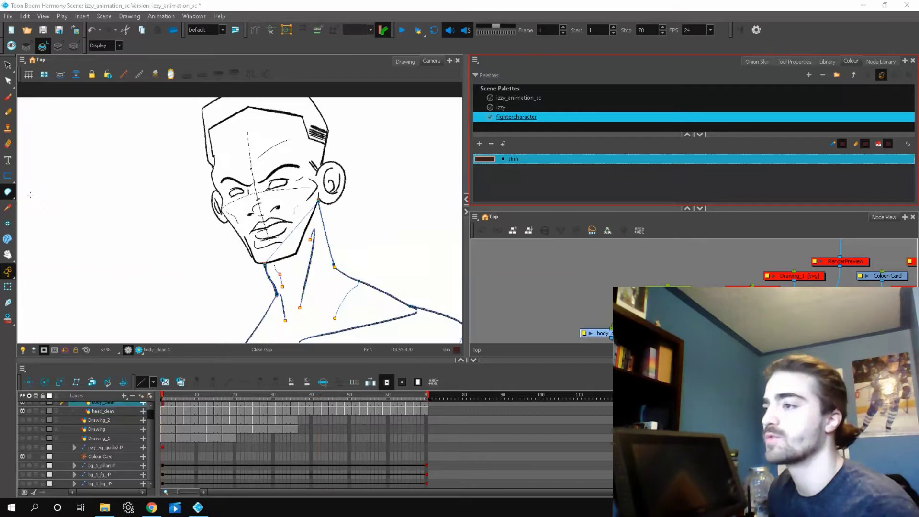
# Fill the character's chest and shoulders with the skin colour using the Paint tool.
pyautogui.scroll(-3, 234, 198)
pyautogui.scroll(3, 233, 198)
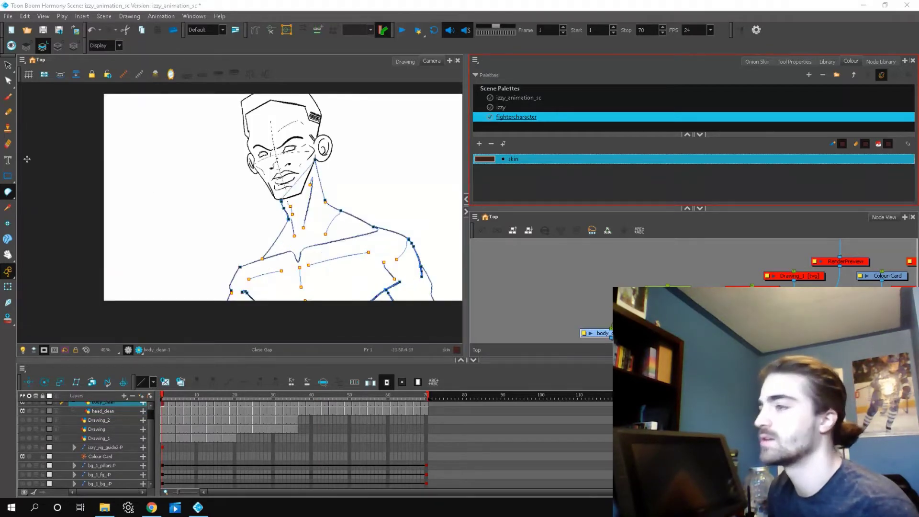
pyautogui.click(13, 196)
pyautogui.click(58, 191)
pyautogui.scroll(3, 341, 268)
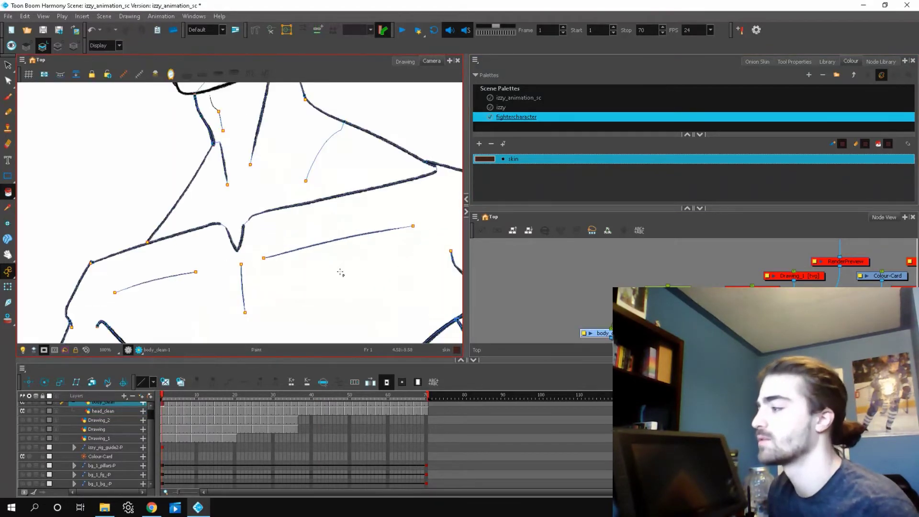
pyautogui.click(341, 272)
pyautogui.scroll(-2, 337, 234)
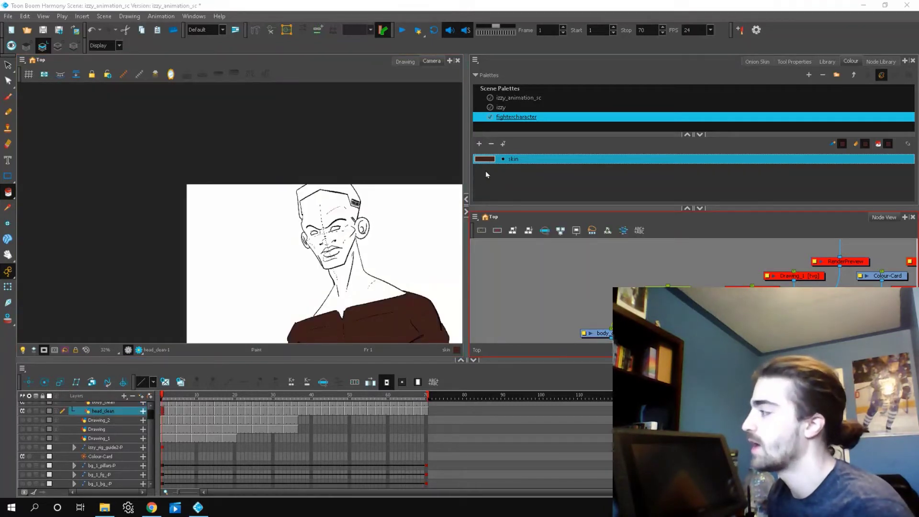
# Add a second swatch named 'hair' and set it to a near-black dark brown.
pyautogui.click(479, 144)
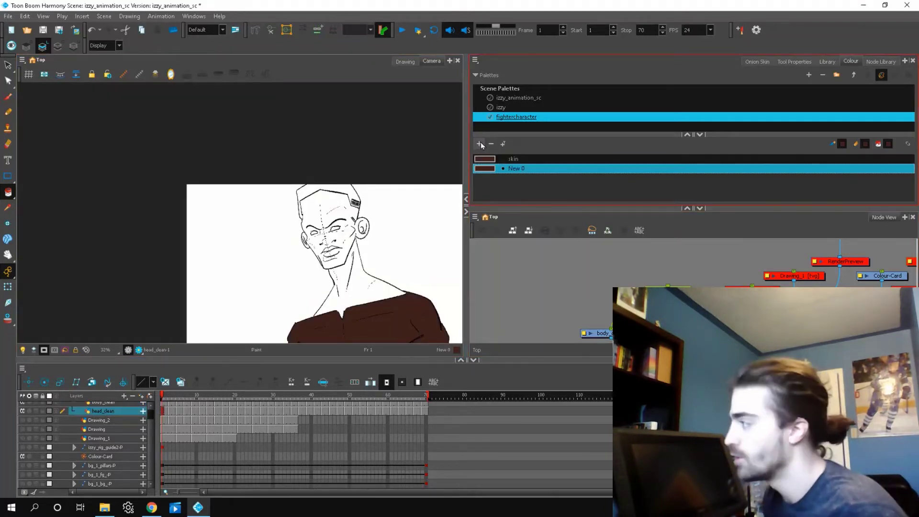
pyautogui.doubleClick(512, 169)
pyautogui.write('hair')
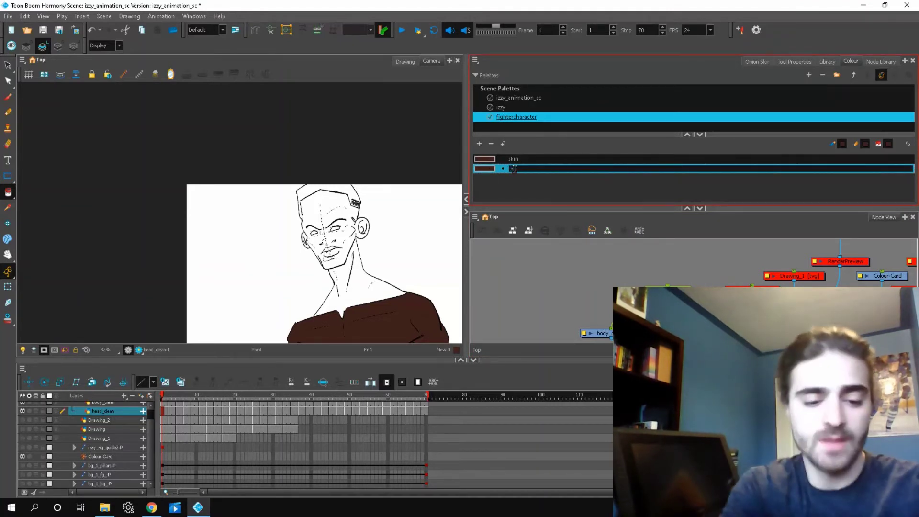
pyautogui.doubleClick(479, 169)
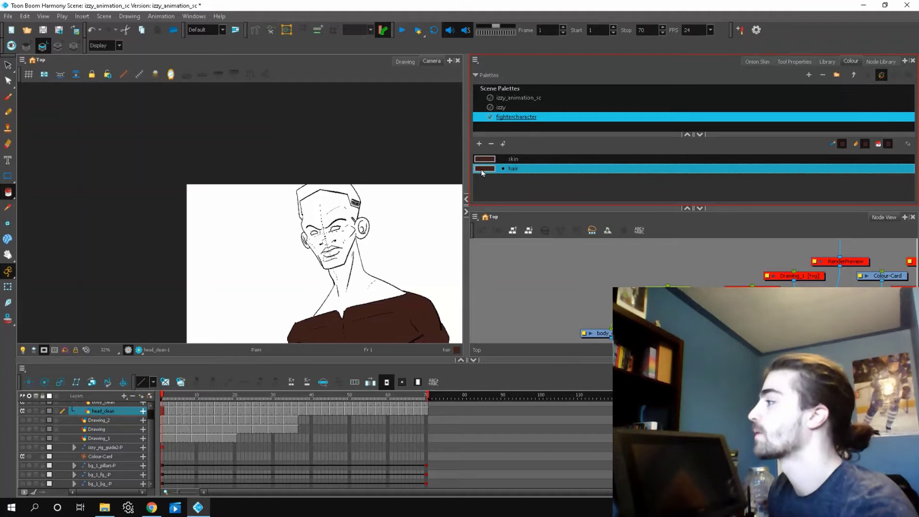
pyautogui.click(496, 209)
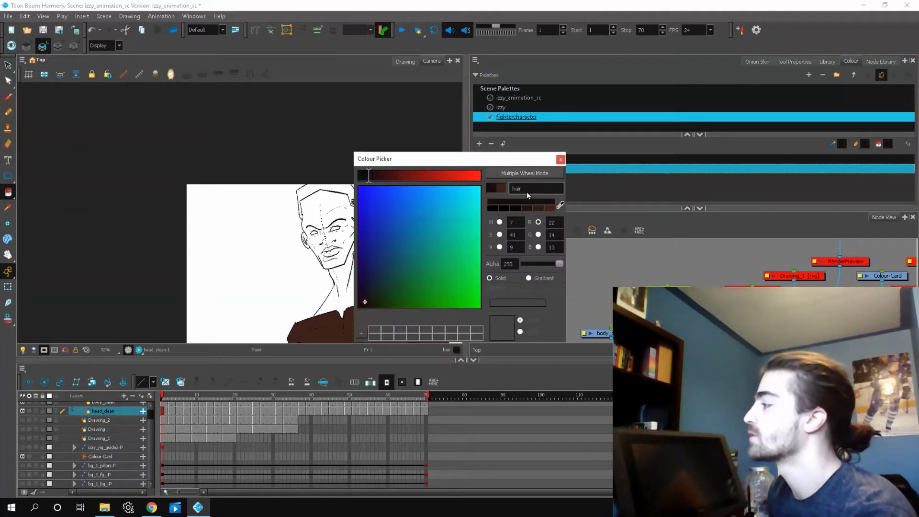
pyautogui.click(561, 159)
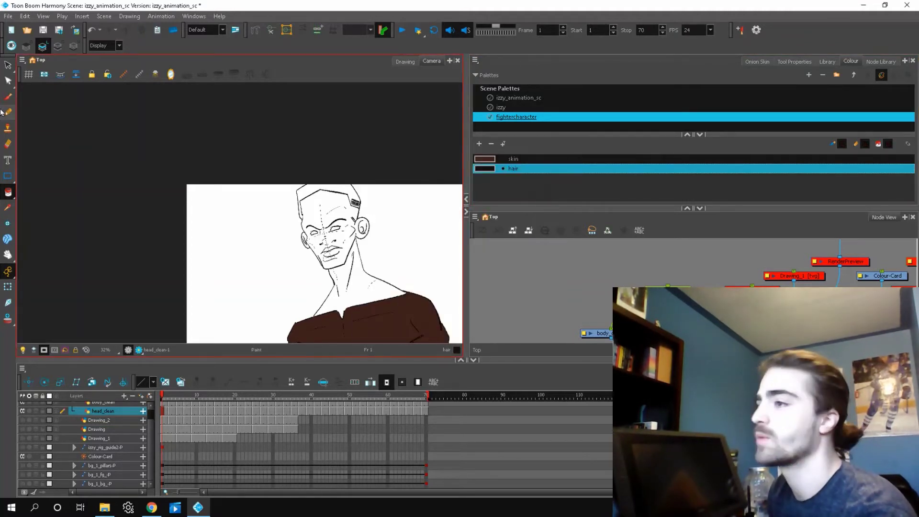
# Fill the character's hair area with the near-black hair colour.
pyautogui.scroll(3, 308, 174)
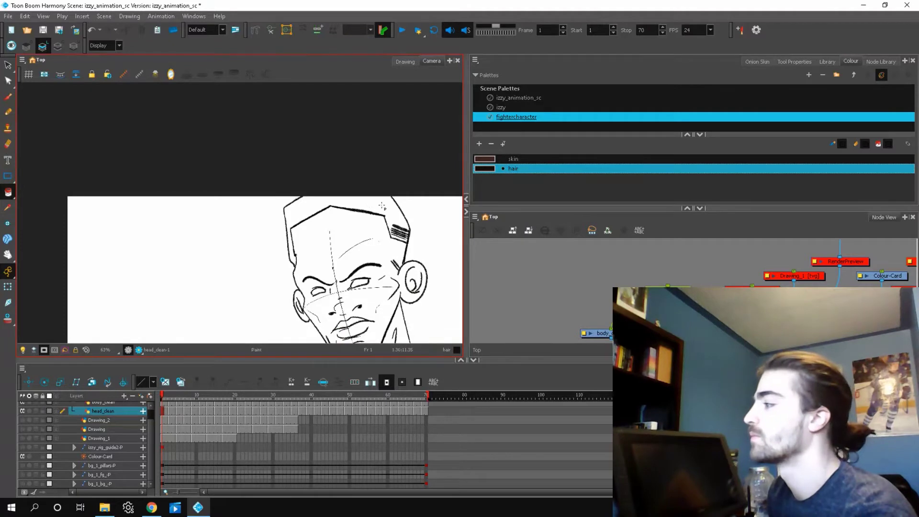
pyautogui.click(382, 207)
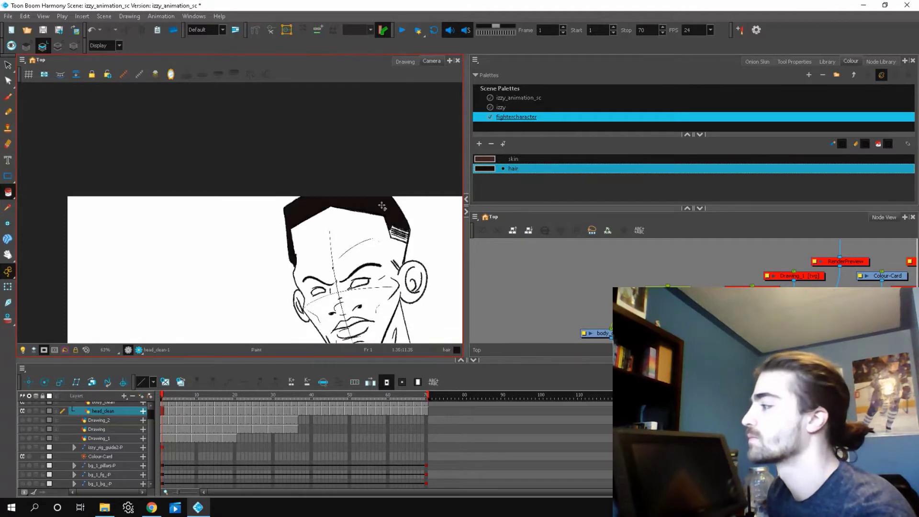
pyautogui.scroll(1, 376, 201)
pyautogui.scroll(-2, 410, 234)
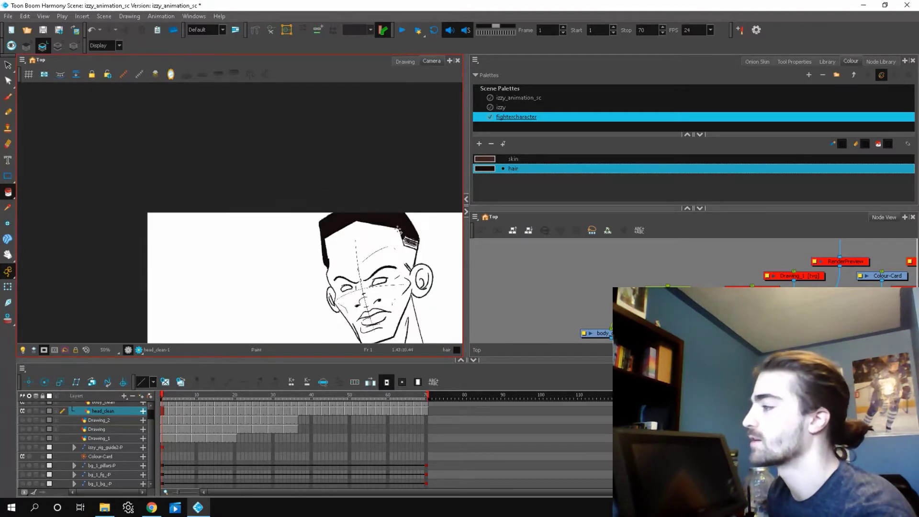
pyautogui.scroll(-3, 400, 207)
pyautogui.scroll(-1, 406, 254)
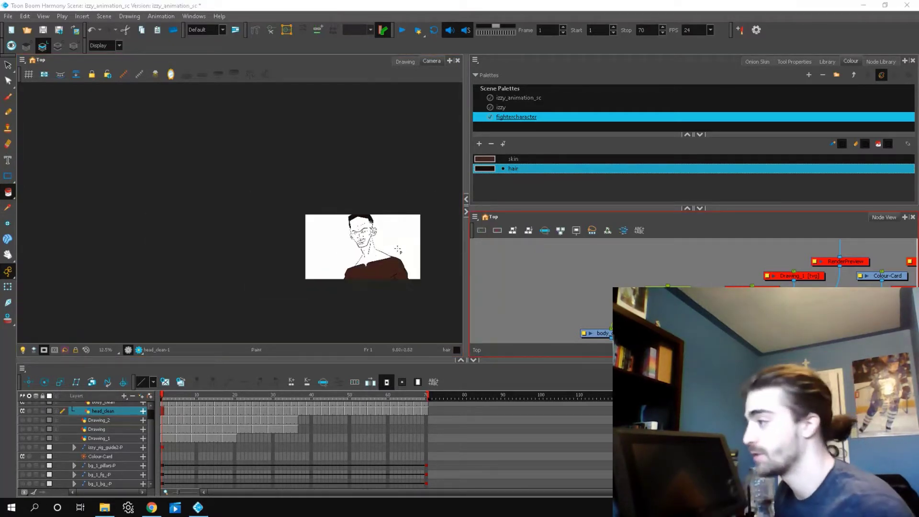
pyautogui.scroll(3, 406, 254)
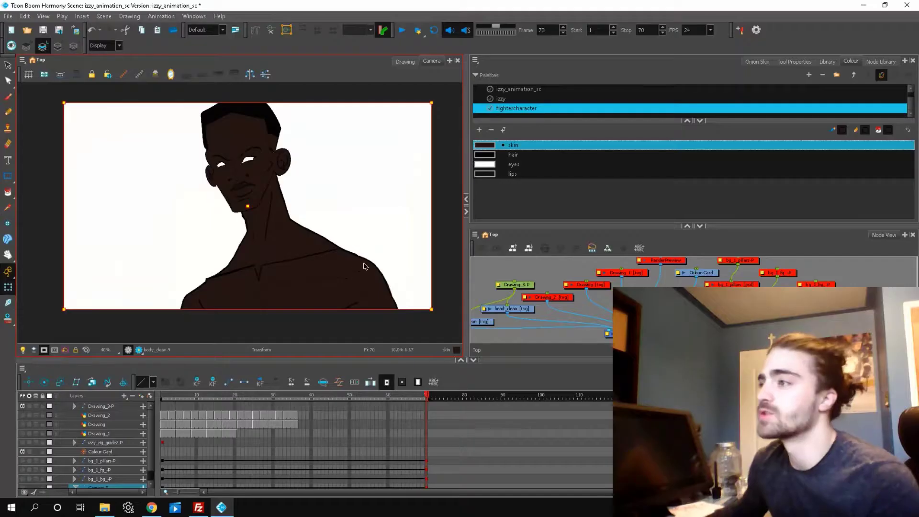
# Review the animation back to frame 9, then turn the skin swatch bright blue (RGB 35, 167, 222).
pyautogui.click(402, 30)
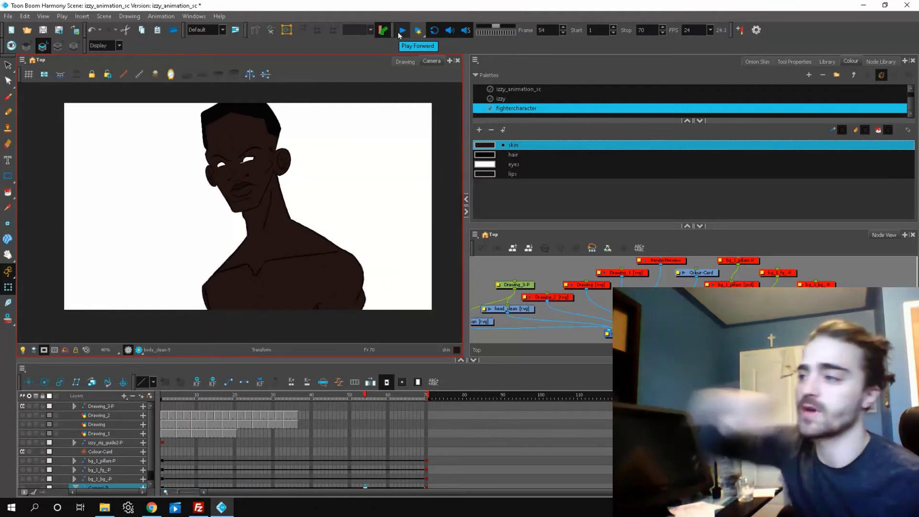
pyautogui.click(401, 31)
pyautogui.click(232, 247)
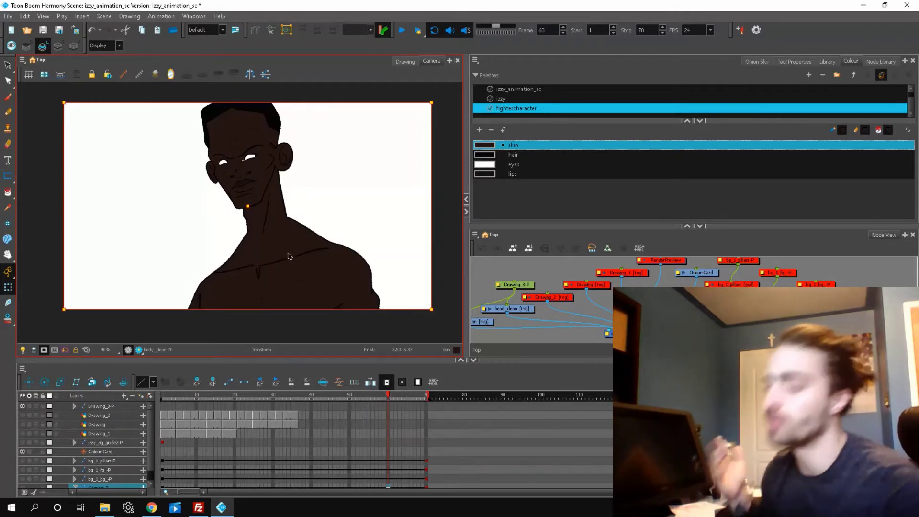
pyautogui.moveTo(192, 405)
pyautogui.mouseDown()
pyautogui.moveTo(166, 402)
pyautogui.moveTo(318, 387)
pyautogui.moveTo(251, 384)
pyautogui.mouseUp()
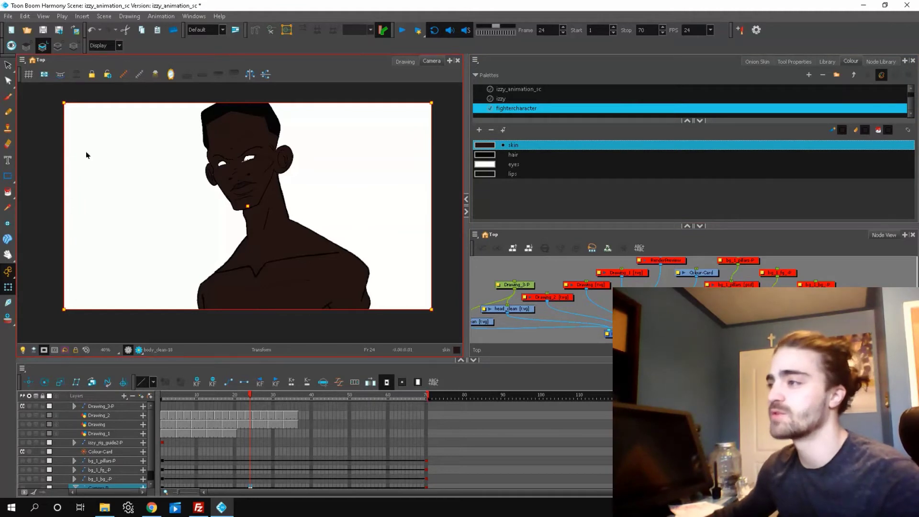
pyautogui.doubleClick(485, 146)
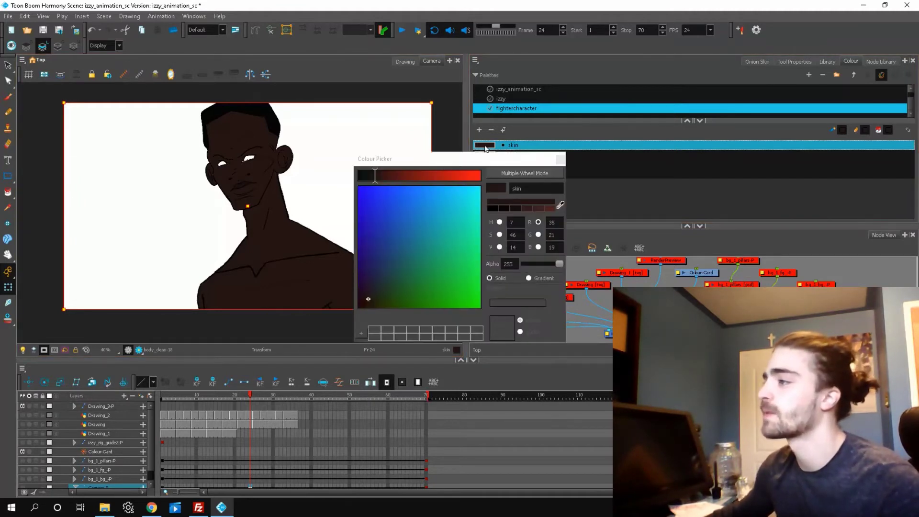
pyautogui.moveTo(435, 293); pyautogui.dragTo(504, 196)
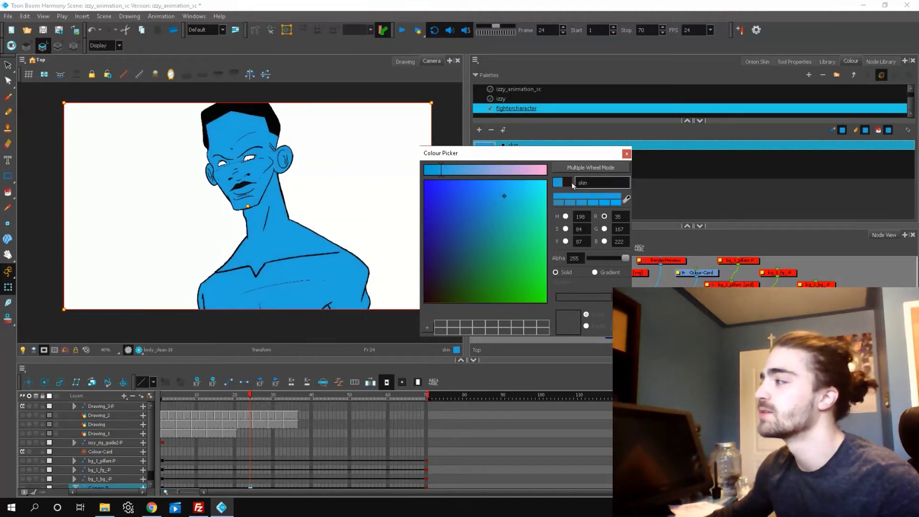
# Play back the animation with the blue-skinned character, stopping at frame 18.
pyautogui.click(626, 154)
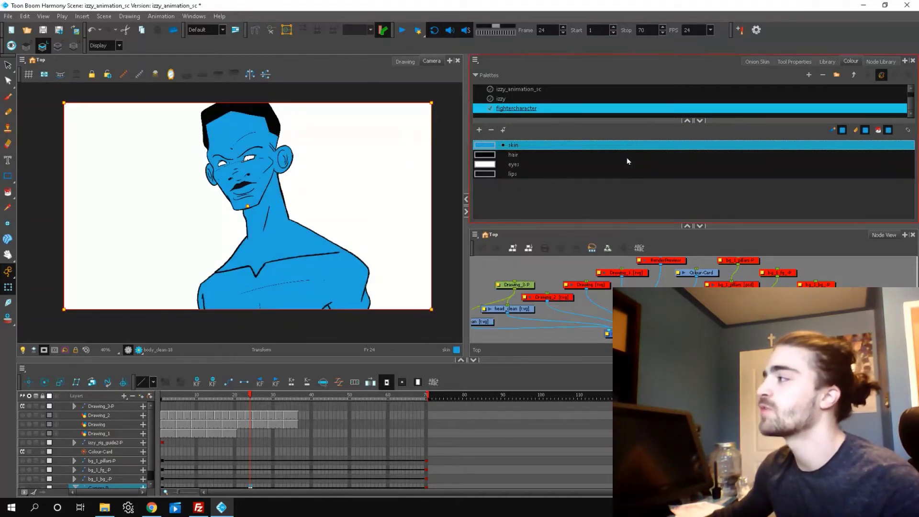
pyautogui.click(401, 32)
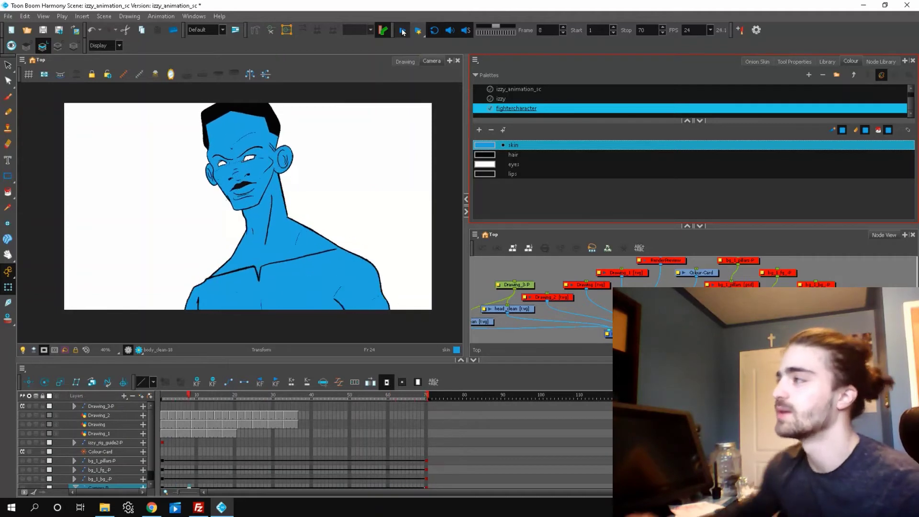
pyautogui.click(402, 32)
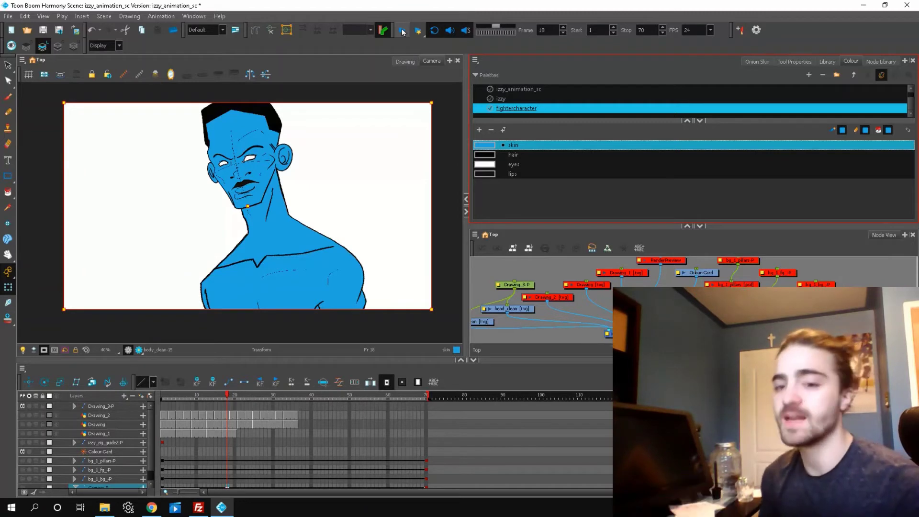
pyautogui.click(378, 162)
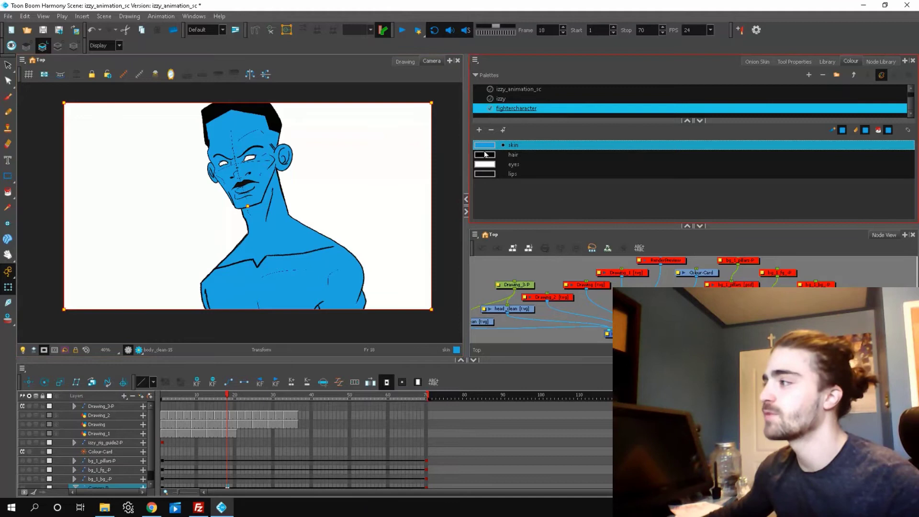
# Undo the skin colour change back to brown and play the animation in its original colours.
pyautogui.hotkey('ctrl', 'z')
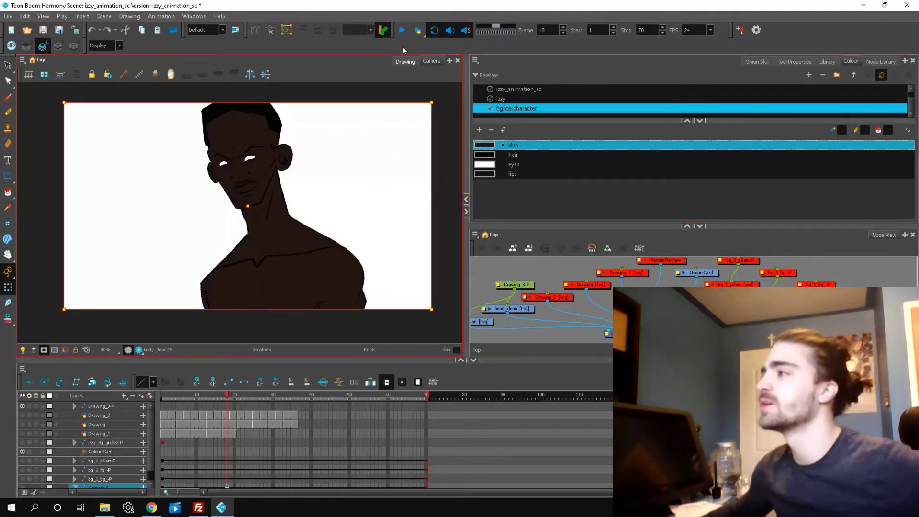
pyautogui.click(401, 31)
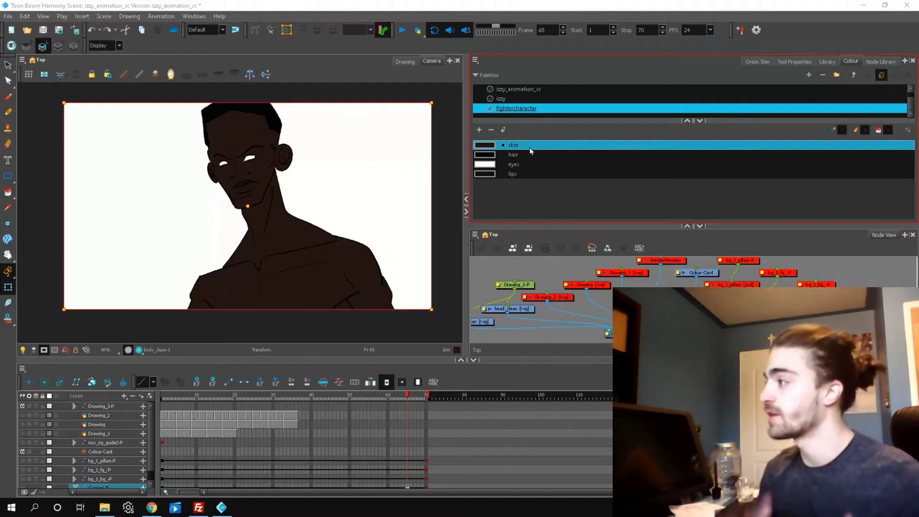
# Clone the fightercharacter palette as fightercharacter-night1.
pyautogui.rightClick(519, 108)
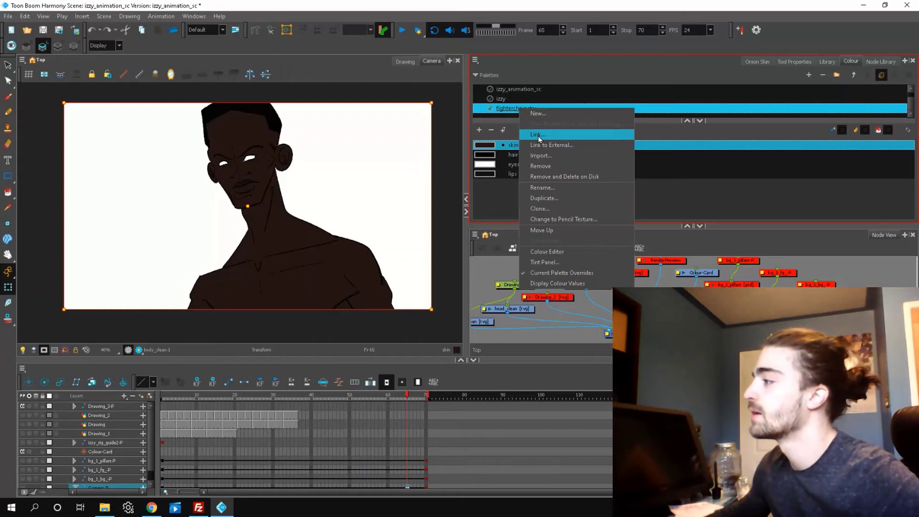
pyautogui.click(543, 212)
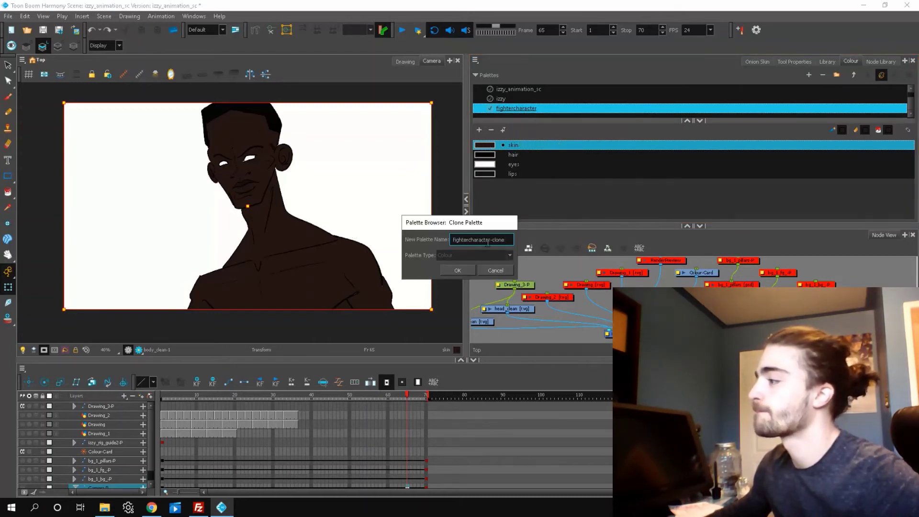
pyautogui.press('BackSpace')
pyautogui.press('BackSpace')
pyautogui.press('BackSpace')
pyautogui.press('BackSpace')
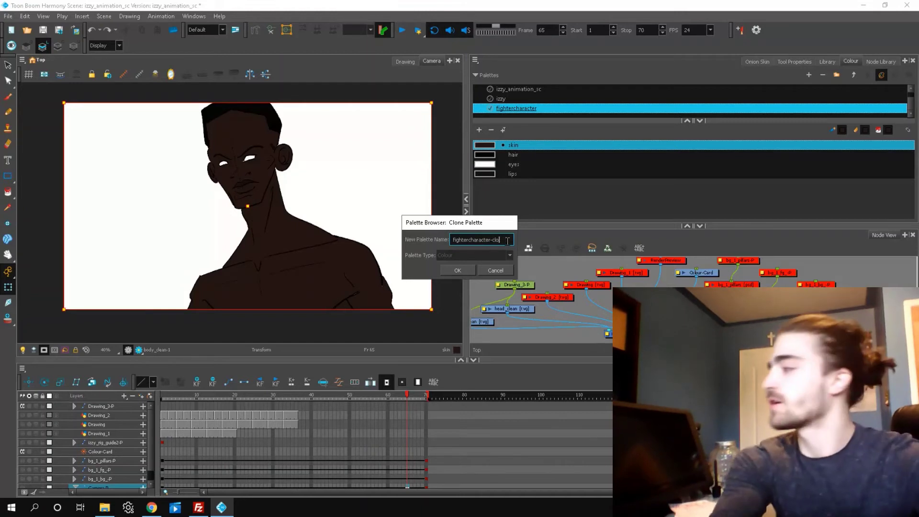
pyautogui.press('BackSpace')
pyautogui.write('night')
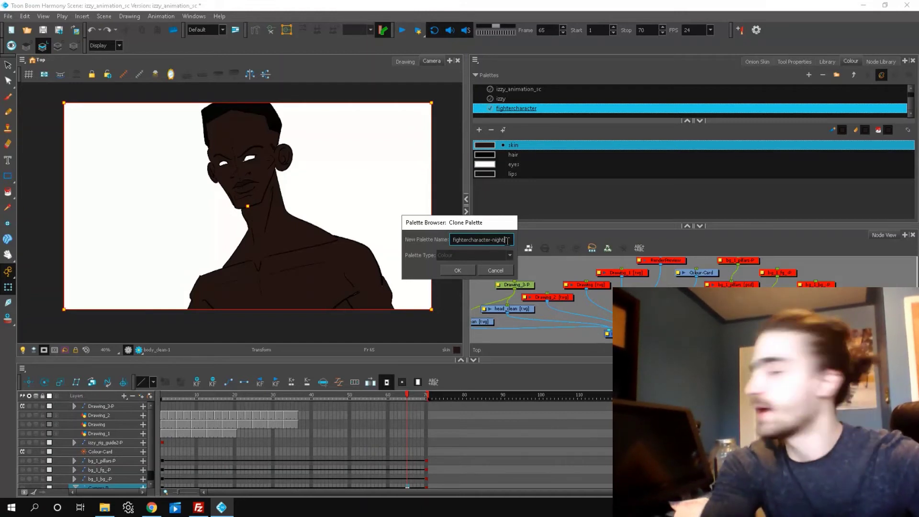
pyautogui.click(455, 274)
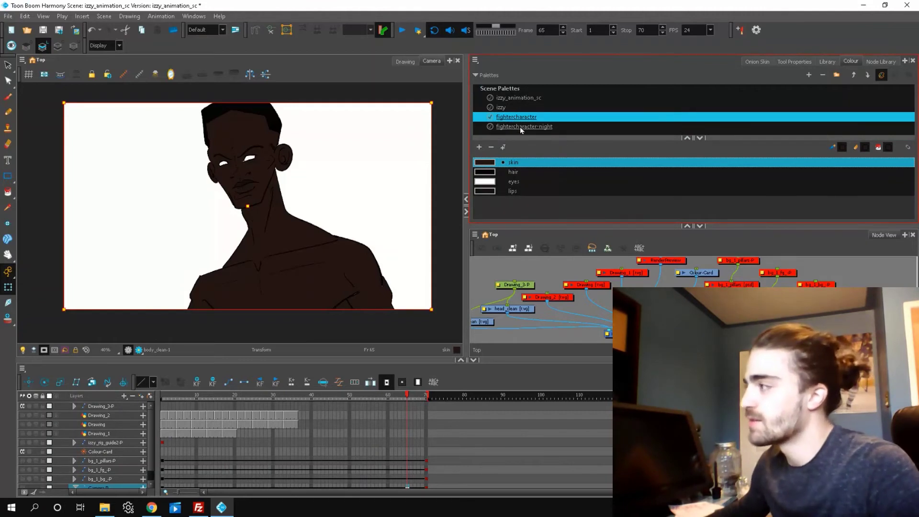
# In fightercharacter-night1, set the skin swatch to near-black brown (RGB 9, 6, 5).
pyautogui.click(520, 126)
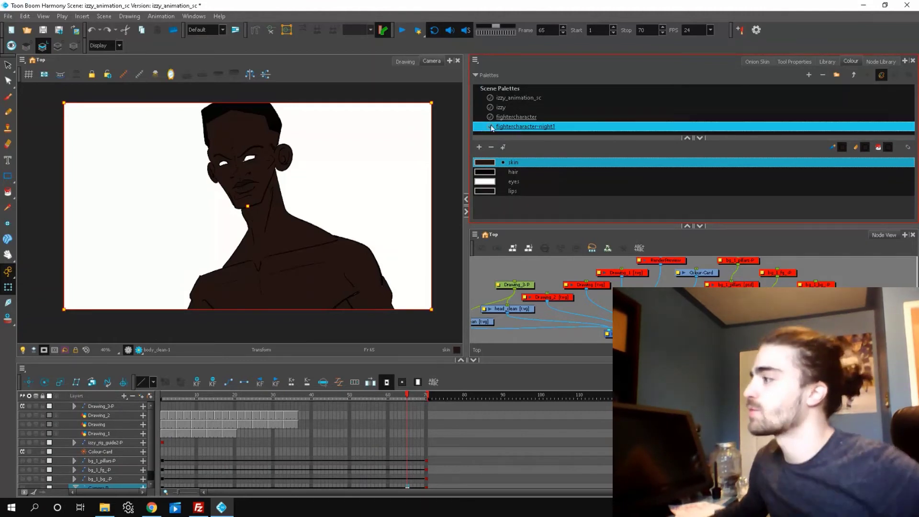
pyautogui.doubleClick(488, 166)
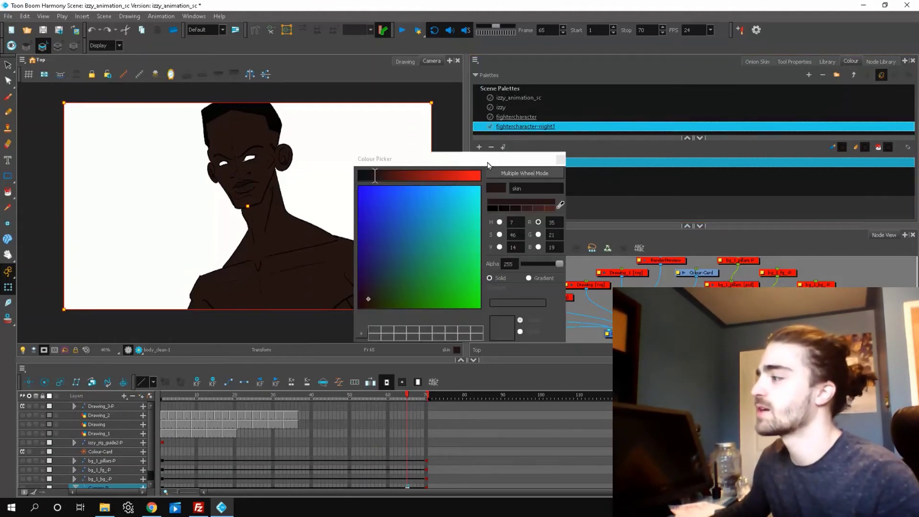
pyautogui.click(517, 208)
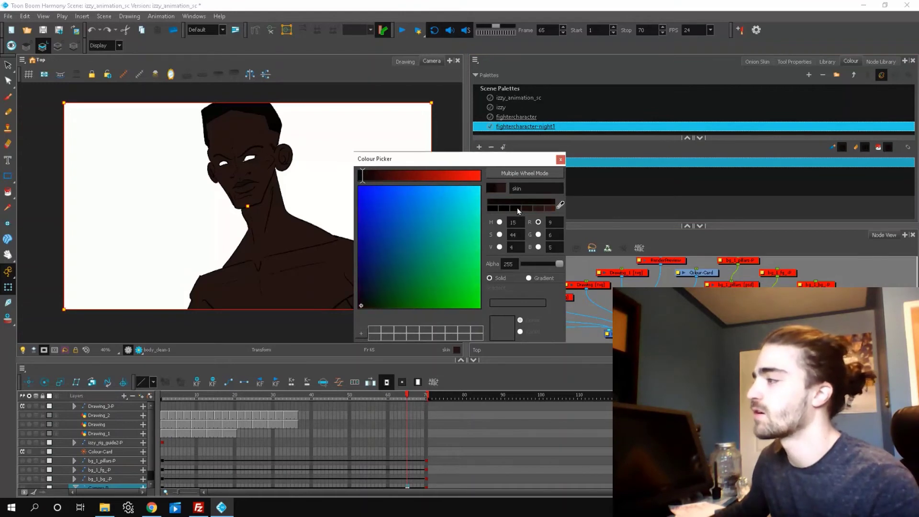
pyautogui.click(561, 159)
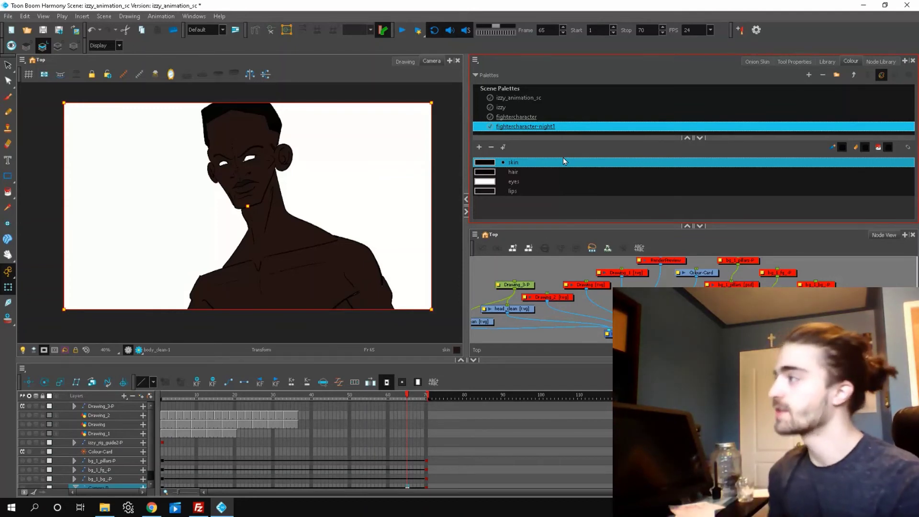
# Compare the fightercharacter and fightercharacter-night1 palettes, ending with night1 selected.
pyautogui.click(514, 118)
pyautogui.click(519, 127)
pyautogui.press('Up')
pyautogui.press('Down')
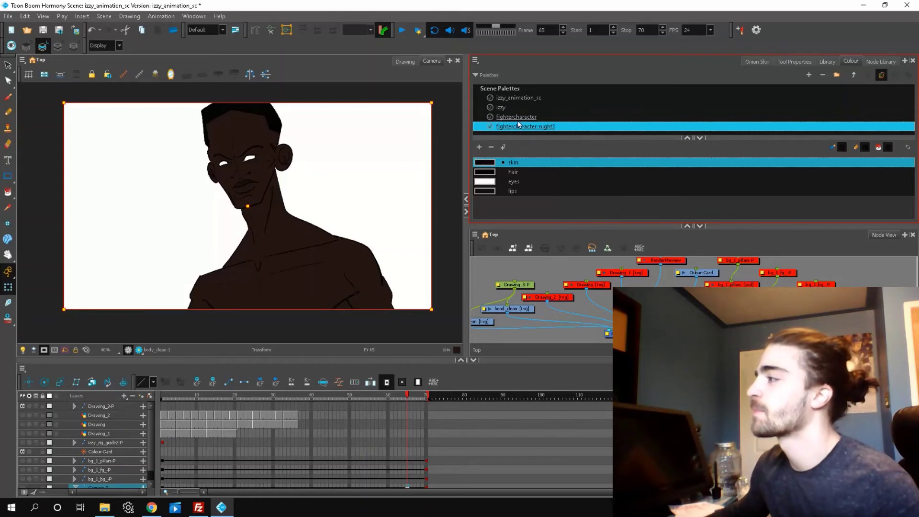
pyautogui.click(515, 119)
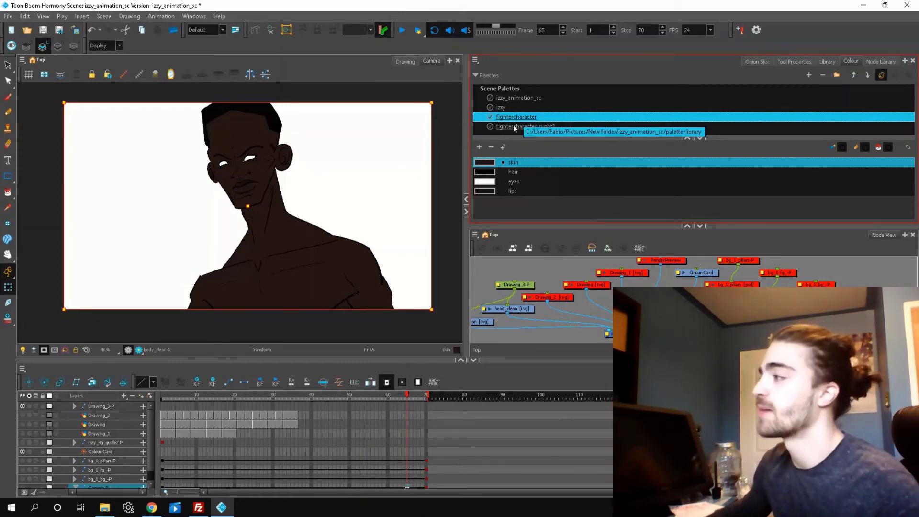
pyautogui.click(513, 128)
pyautogui.rightClick(513, 130)
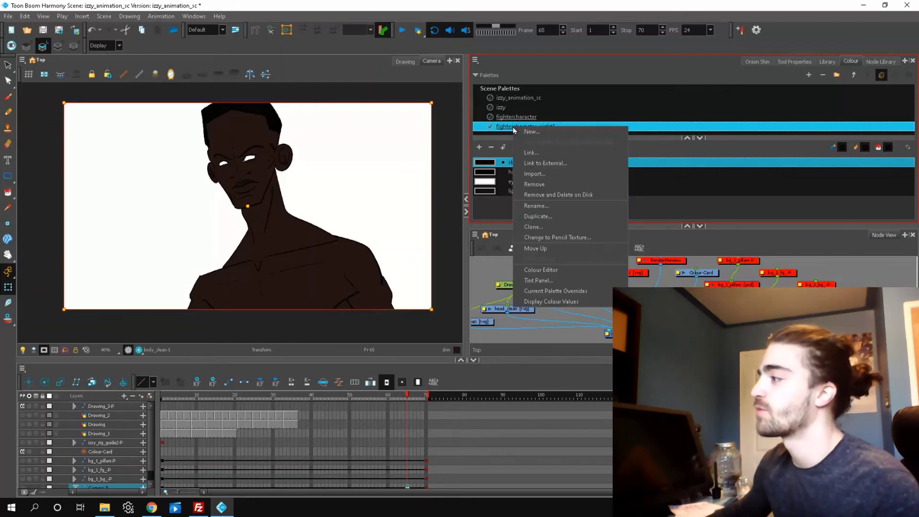
pyautogui.click(544, 248)
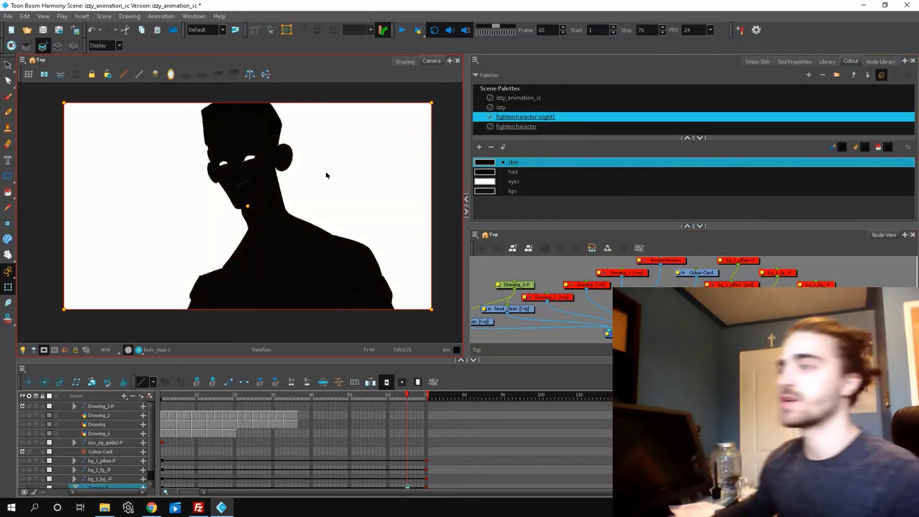
pyautogui.click(402, 31)
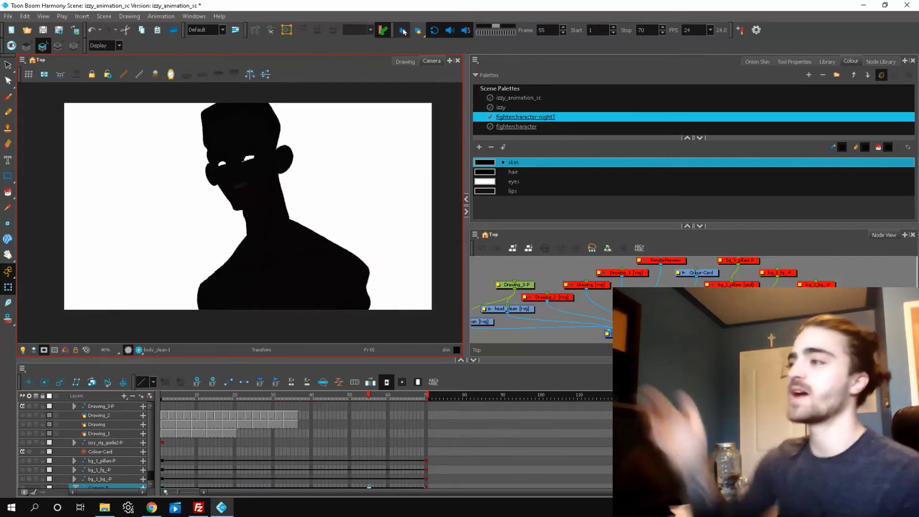
pyautogui.click(523, 115)
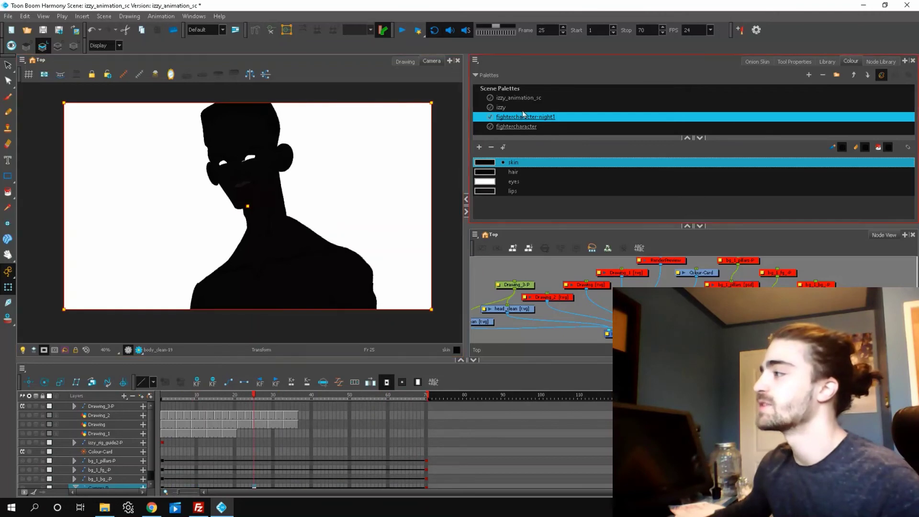
pyautogui.click(516, 127)
pyautogui.rightClick(517, 127)
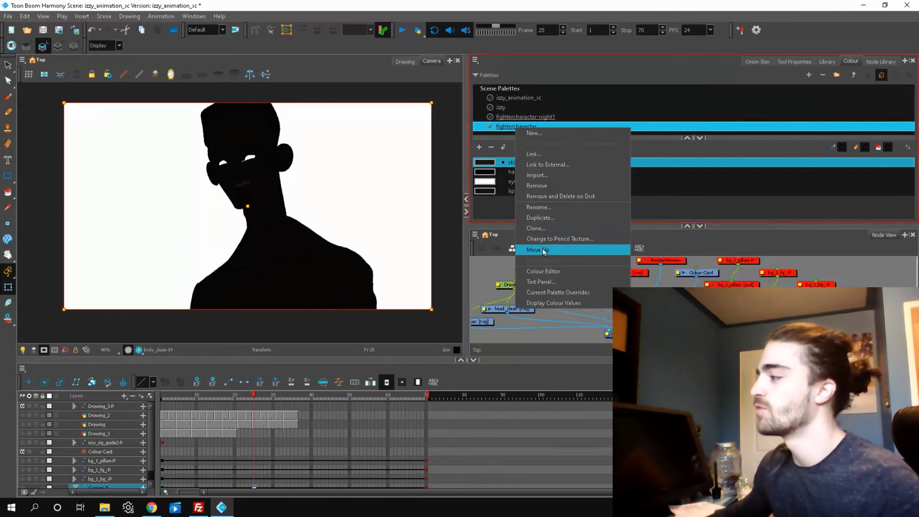
pyautogui.click(541, 247)
pyautogui.click(403, 102)
pyautogui.click(402, 30)
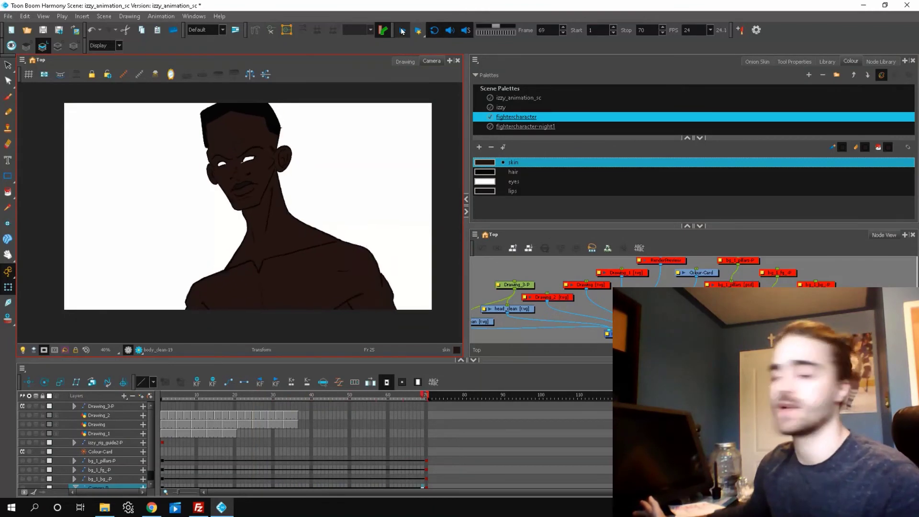
pyautogui.click(402, 30)
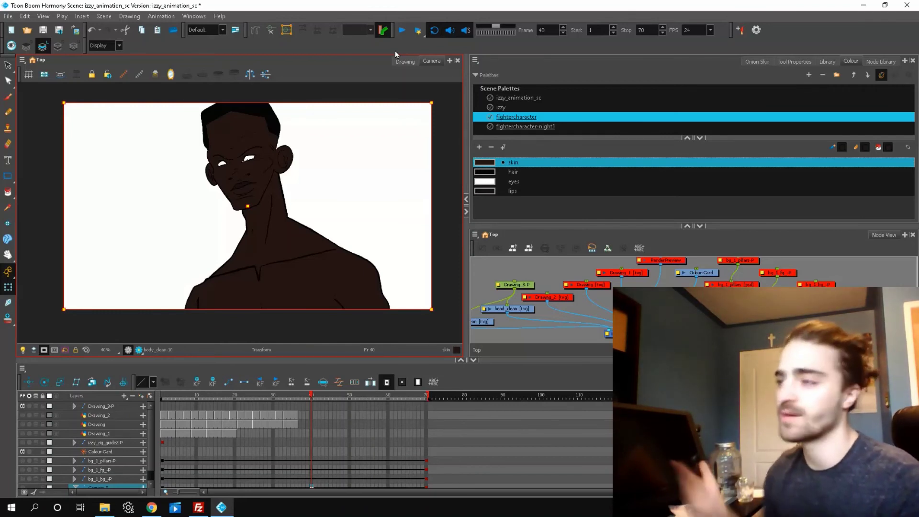
# Clone fightercharacter-night1 as a new palette named fightercharacter-night1-blue.
pyautogui.rightClick(515, 125)
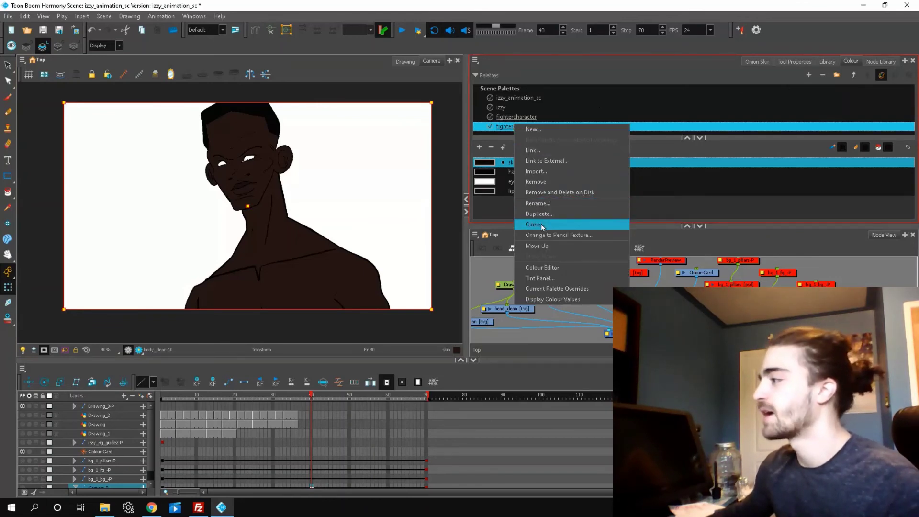
pyautogui.press('Escape')
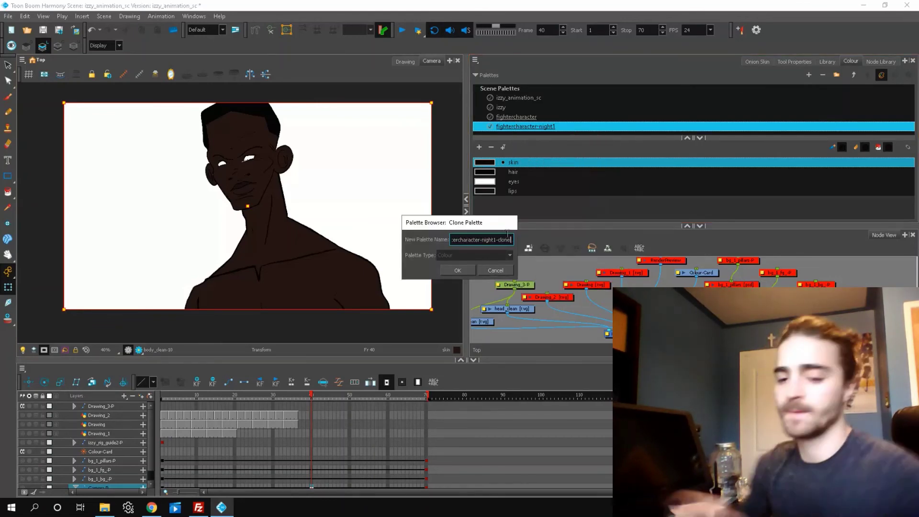
pyautogui.press('BackSpace')
pyautogui.press('BackSpace')
pyautogui.press('BackSpace')
pyautogui.press('BackSpace')
pyautogui.write('b')
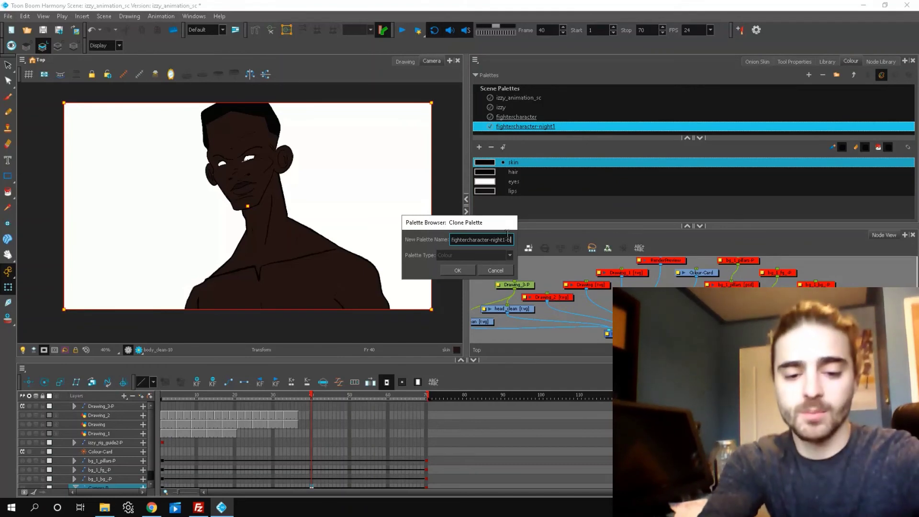
pyautogui.write('lue')
pyautogui.press('Return')
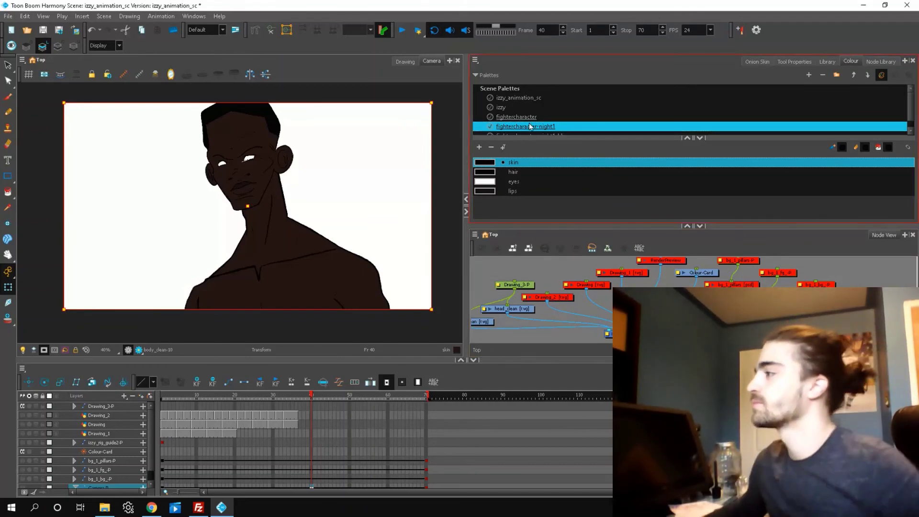
# Set the skin swatch of fightercharacter-night1-blue to blue.
pyautogui.click(516, 128)
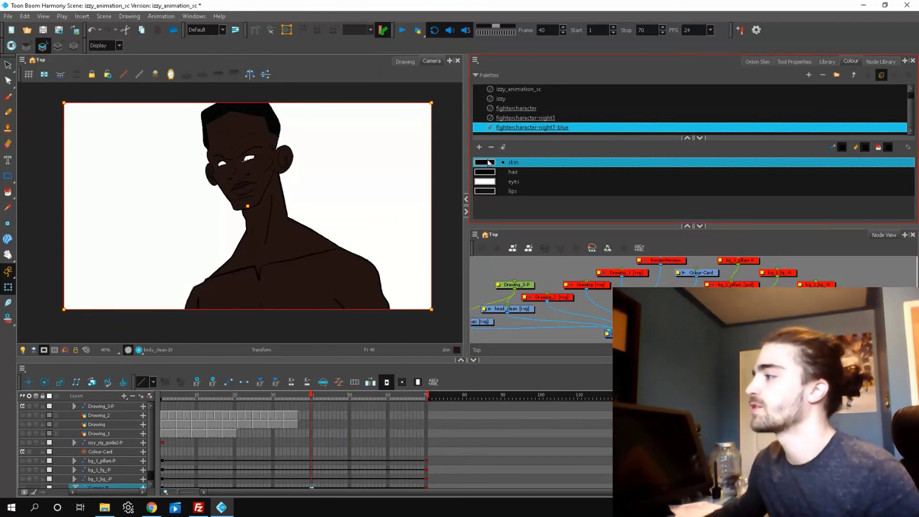
pyautogui.doubleClick(485, 162)
pyautogui.click(561, 159)
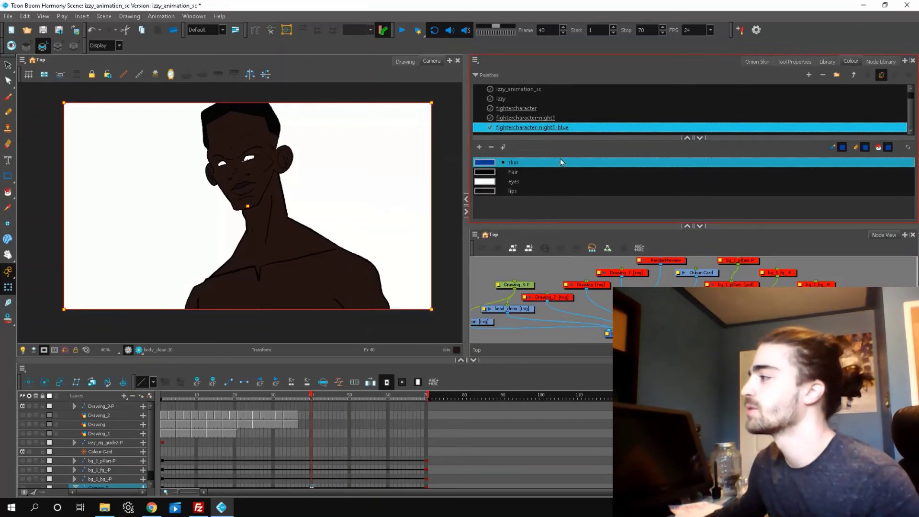
# Move the fightercharacter-night1-blue palette to the top of the palette list.
pyautogui.rightClick(532, 132)
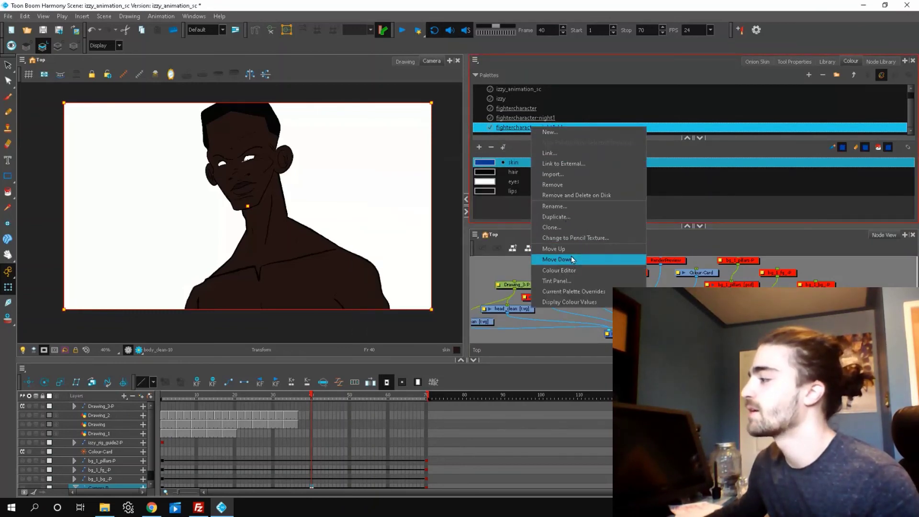
pyautogui.click(569, 255)
pyautogui.rightClick(529, 118)
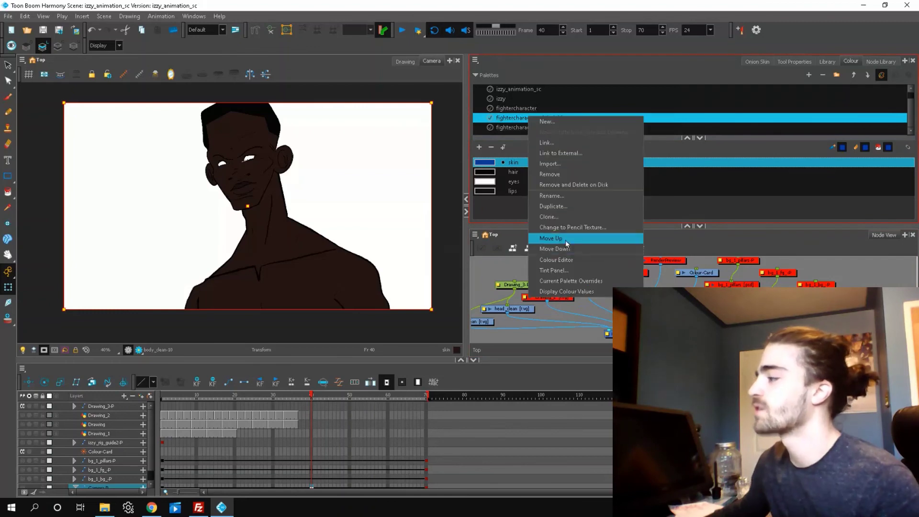
pyautogui.click(570, 249)
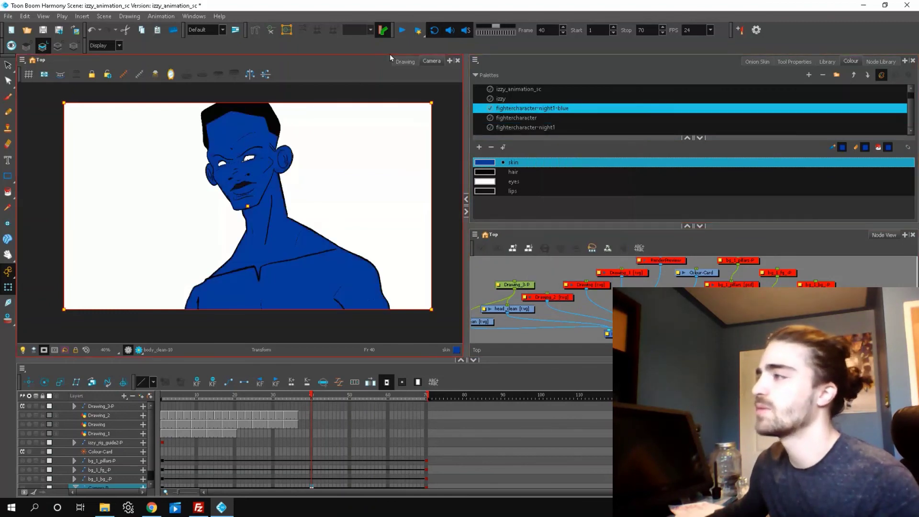
pyautogui.click(402, 31)
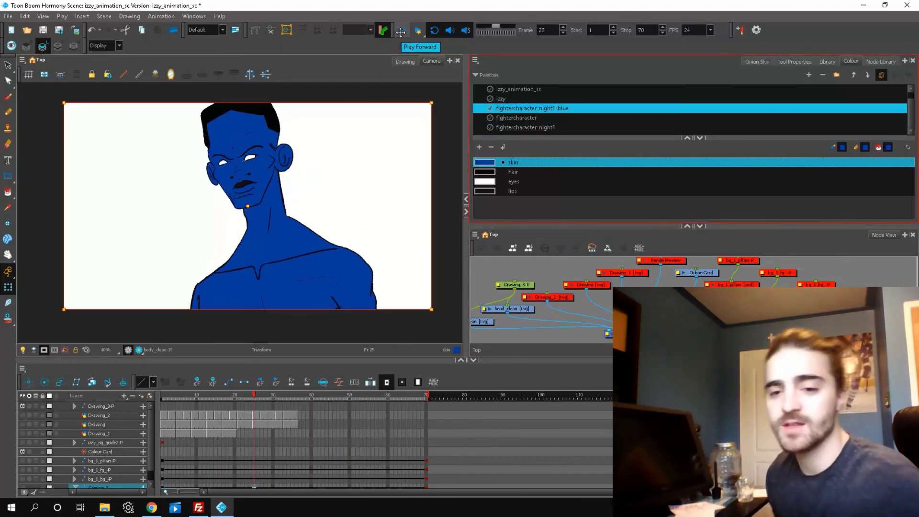